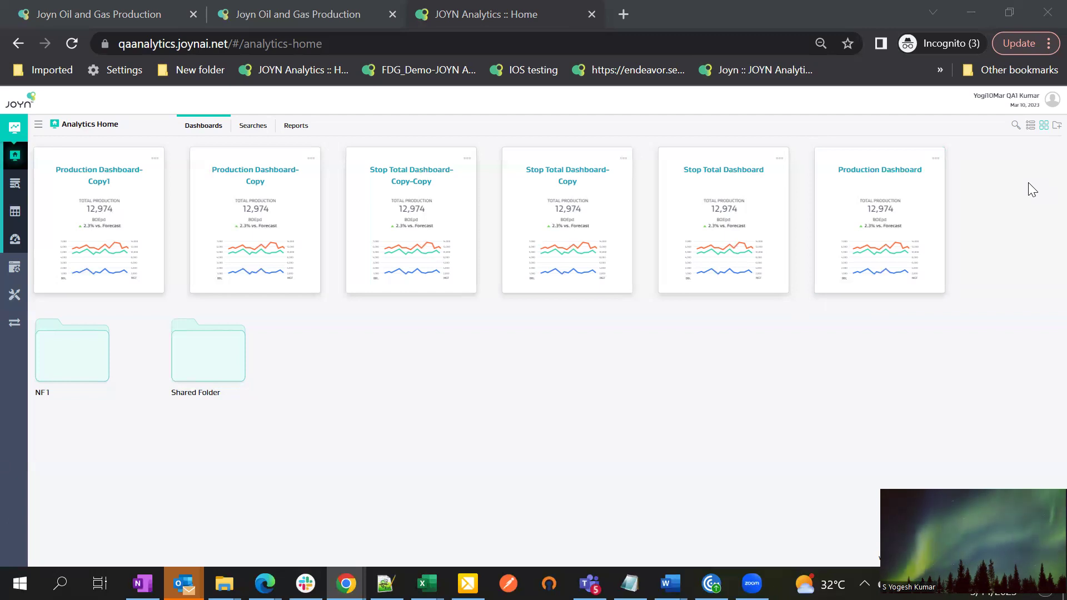
- Create a folder named "New Folder 1" among the dashboards on Analytics Home
{"action": "left_click", "coordinate": [1045, 126]}
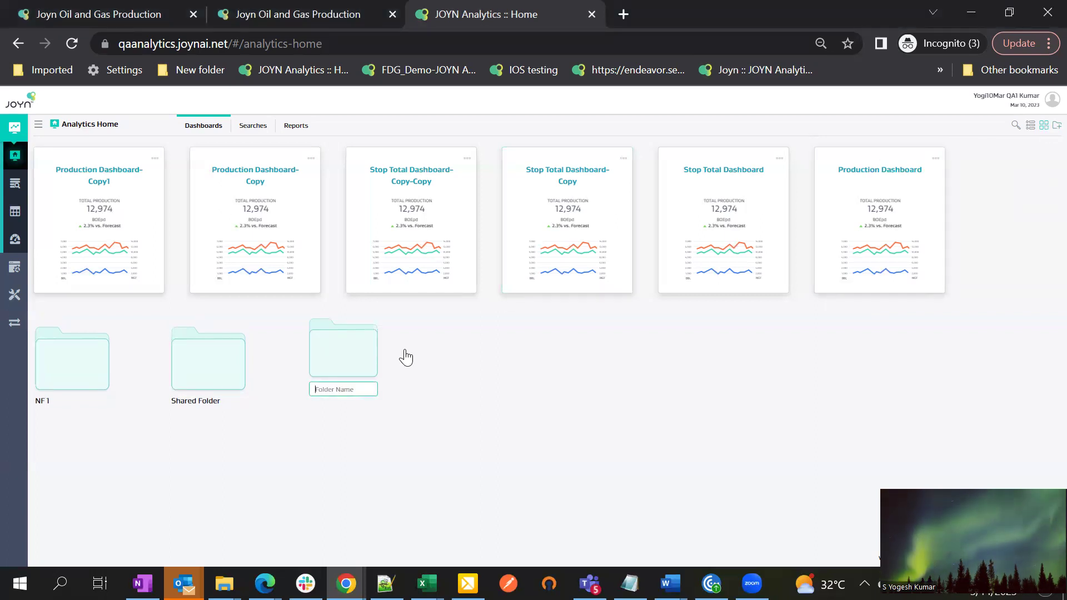
{"action": "type", "text": "New Fo"}
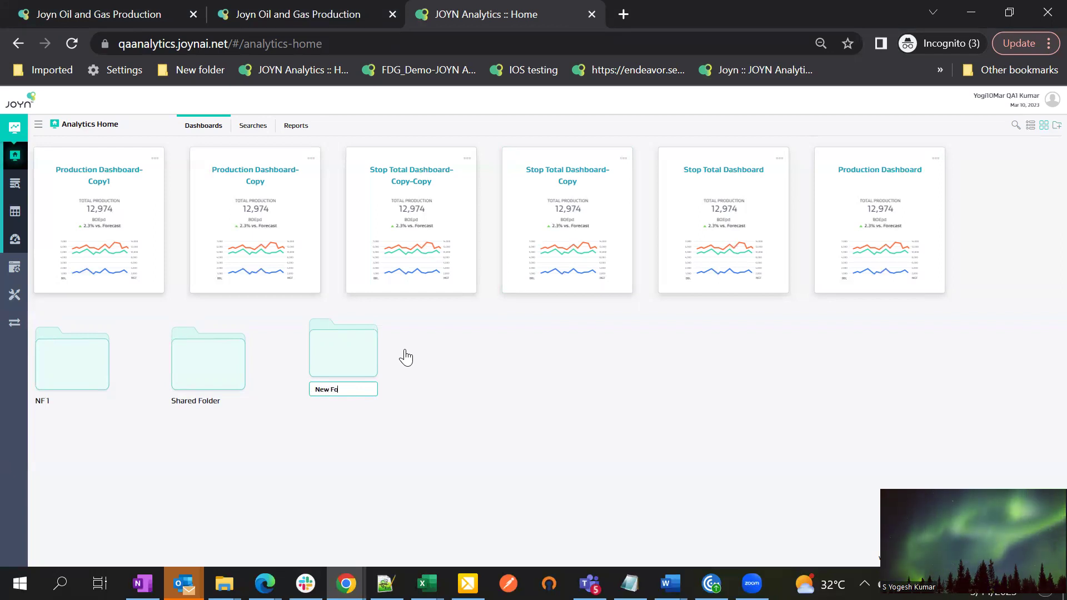
{"action": "type", "text": "lder 1"}
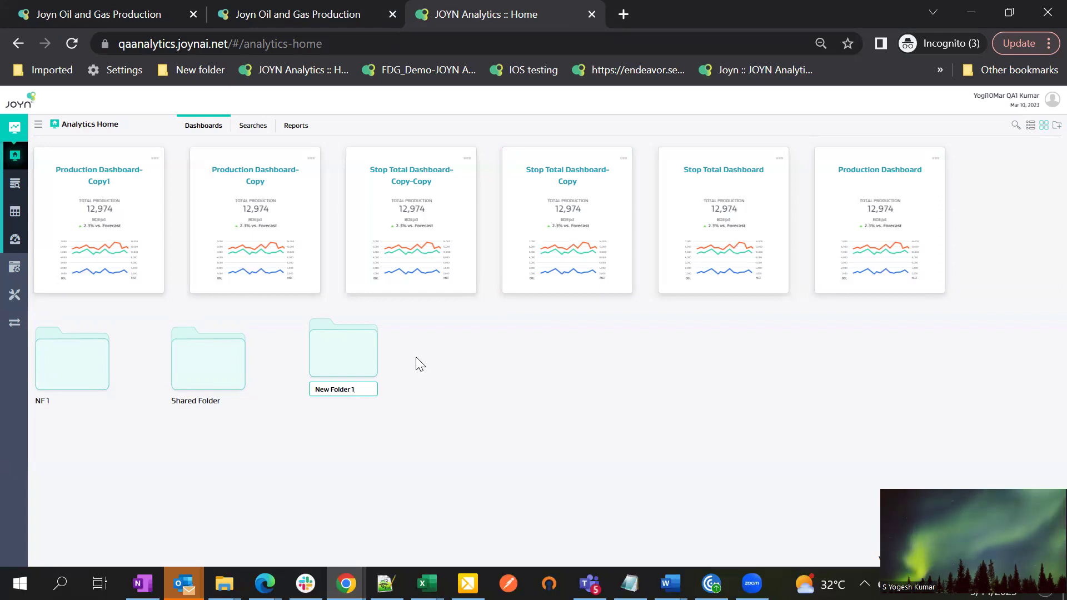
{"action": "key", "text": "Return"}
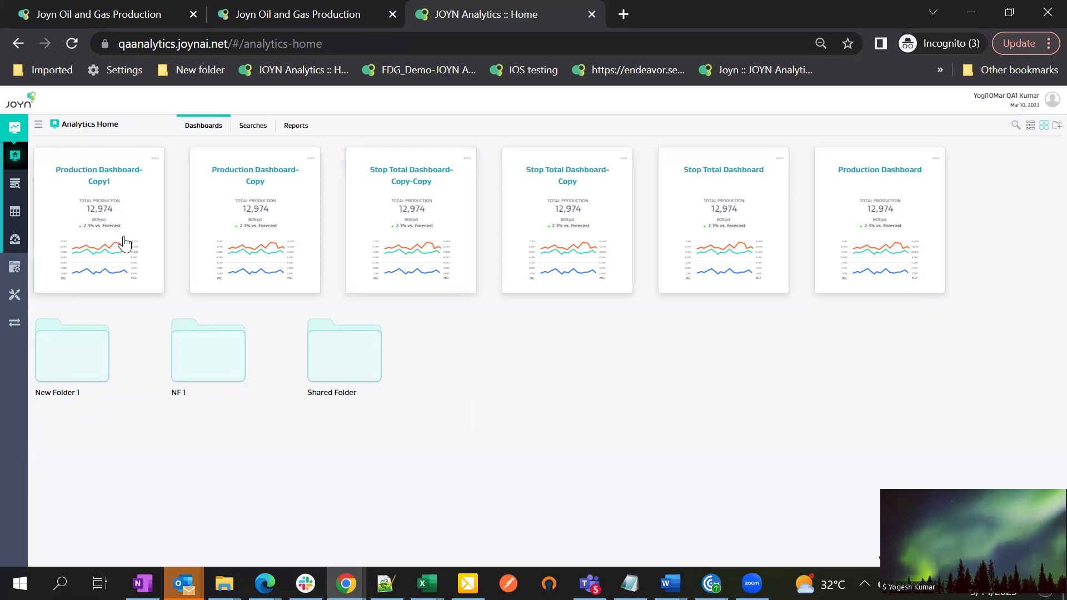
- Move the Stop Total Dashboard-Copy and Production Dashboard-Copy dashboards into New Folder 1
{"action": "left_click", "coordinate": [624, 161]}
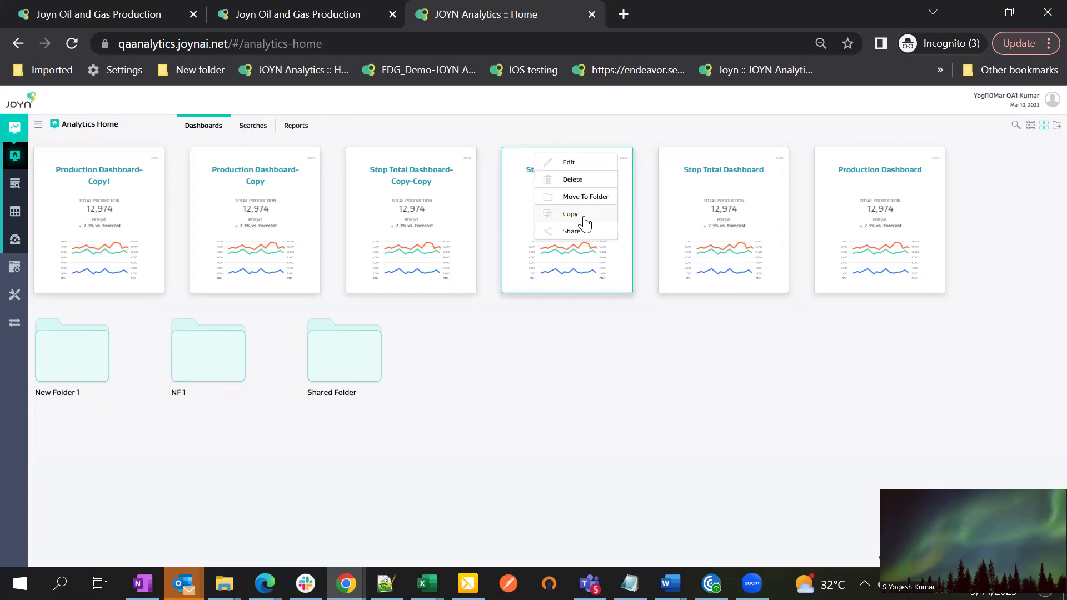
{"action": "mouse_move", "coordinate": [576, 199]}
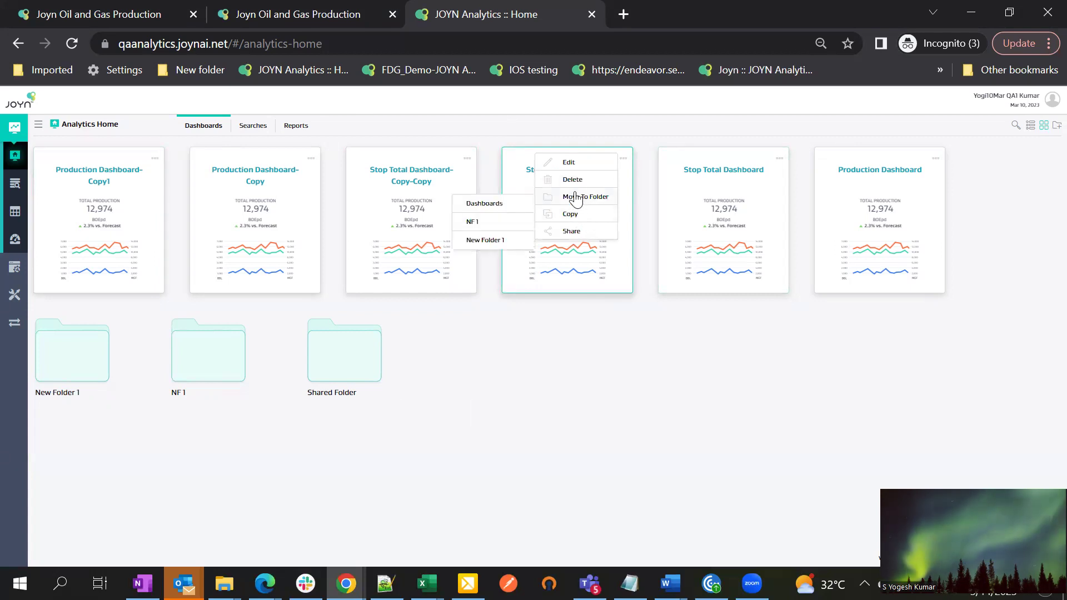
{"action": "left_click", "coordinate": [500, 240]}
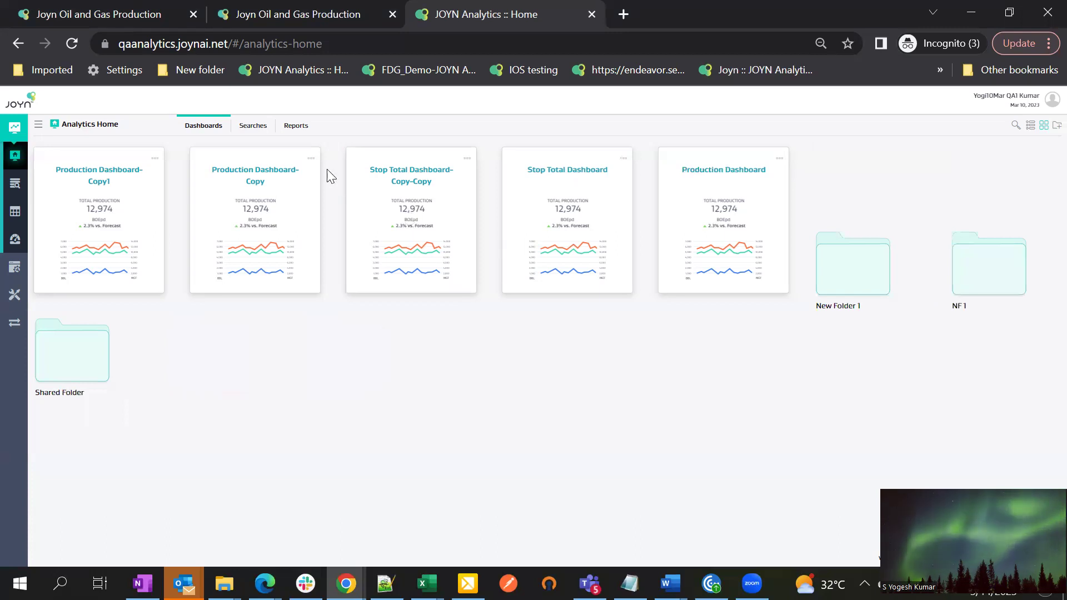
{"action": "left_click", "coordinate": [310, 158]}
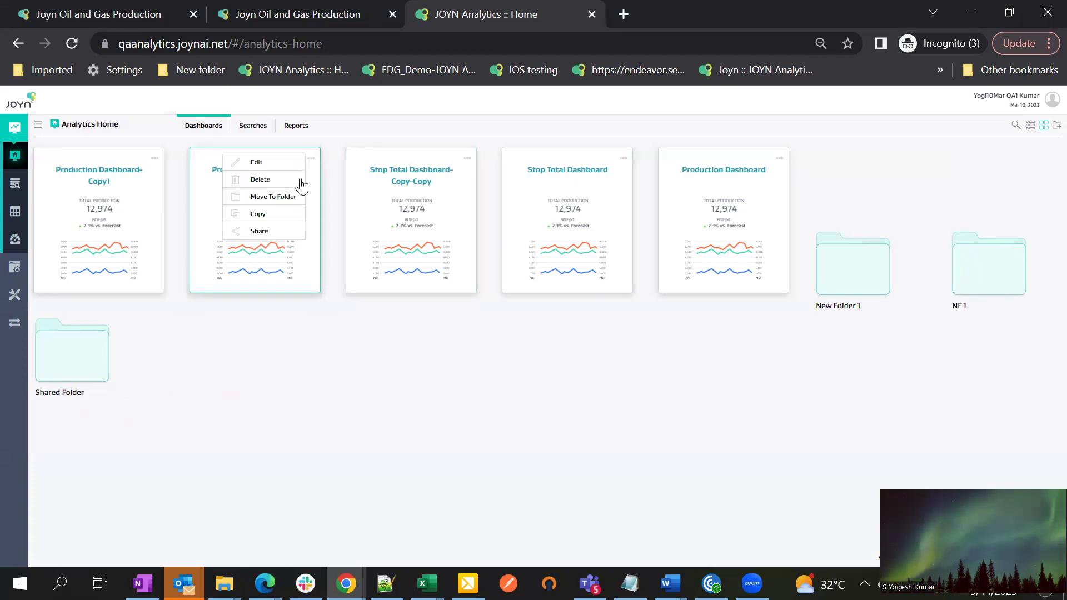
{"action": "mouse_move", "coordinate": [278, 199]}
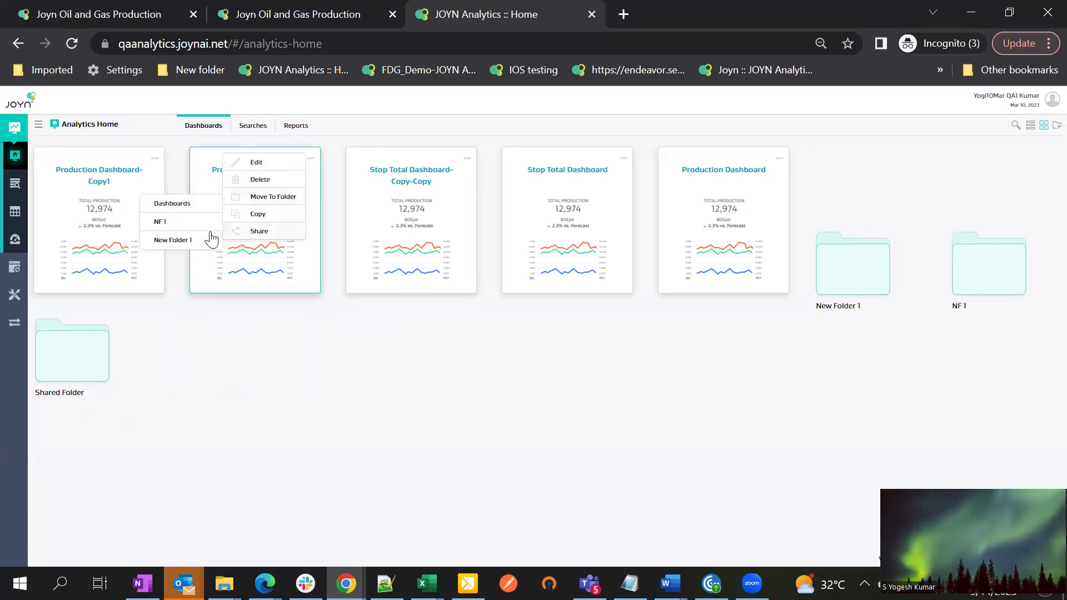
{"action": "left_click", "coordinate": [196, 240]}
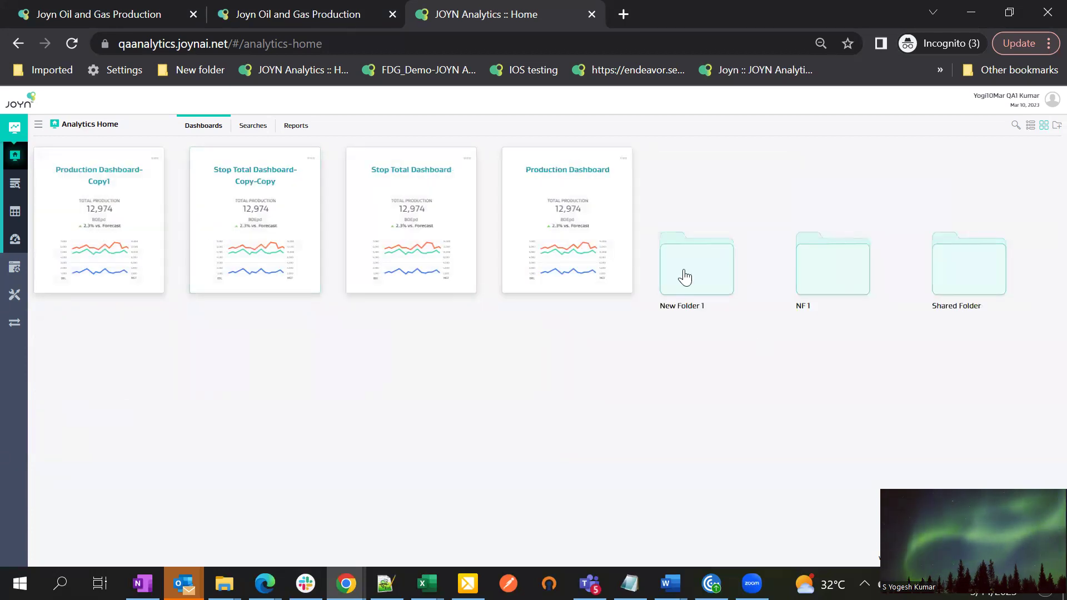
- View the contents of New Folder 1 in the card layout and by expanding it in the list layout
{"action": "left_click", "coordinate": [685, 271]}
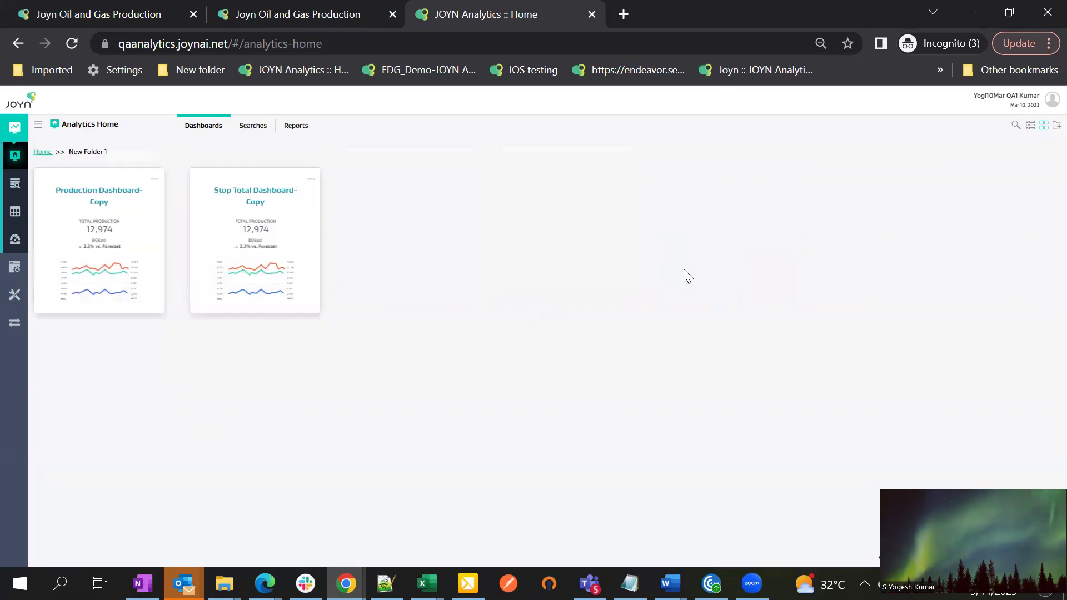
{"action": "left_click", "coordinate": [191, 131]}
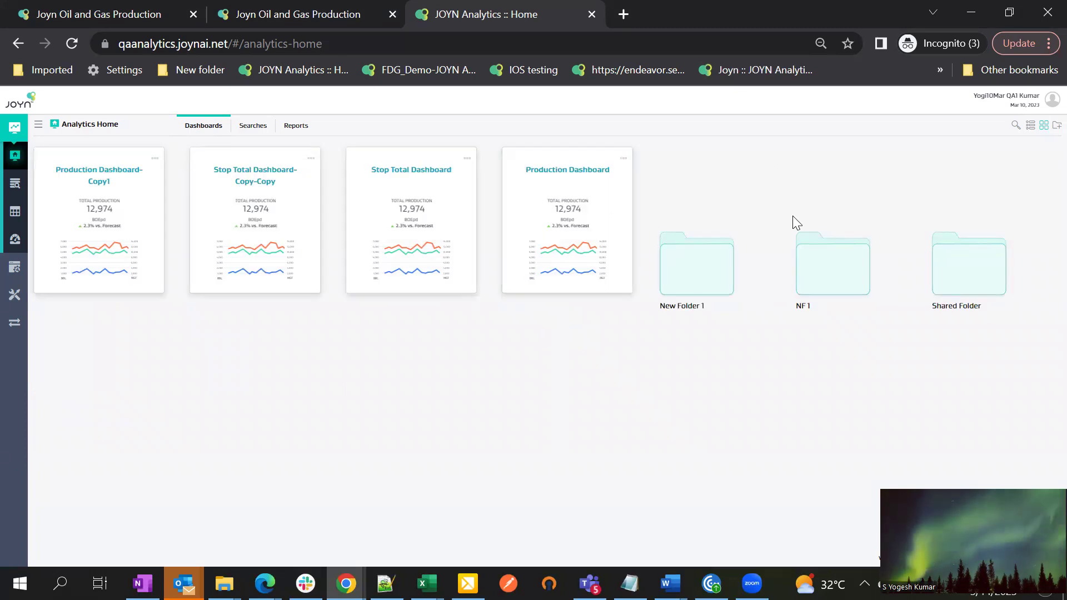
{"action": "left_click", "coordinate": [1032, 127]}
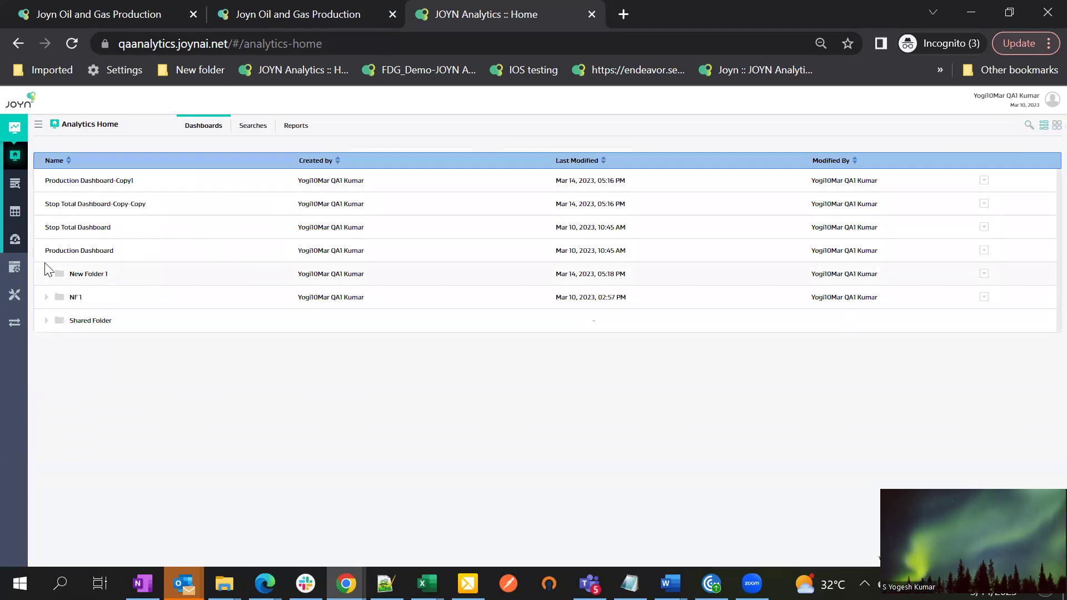
{"action": "left_click", "coordinate": [46, 276]}
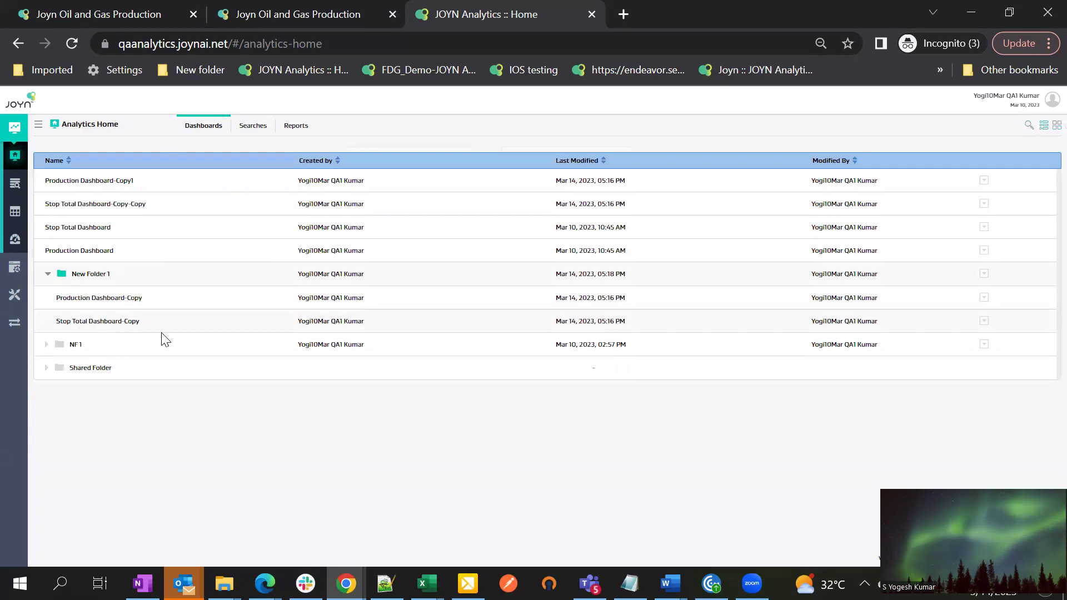
- Share New Folder 1 with the first user matching the name search, with Pin To Home enabled
{"action": "left_click", "coordinate": [983, 275]}
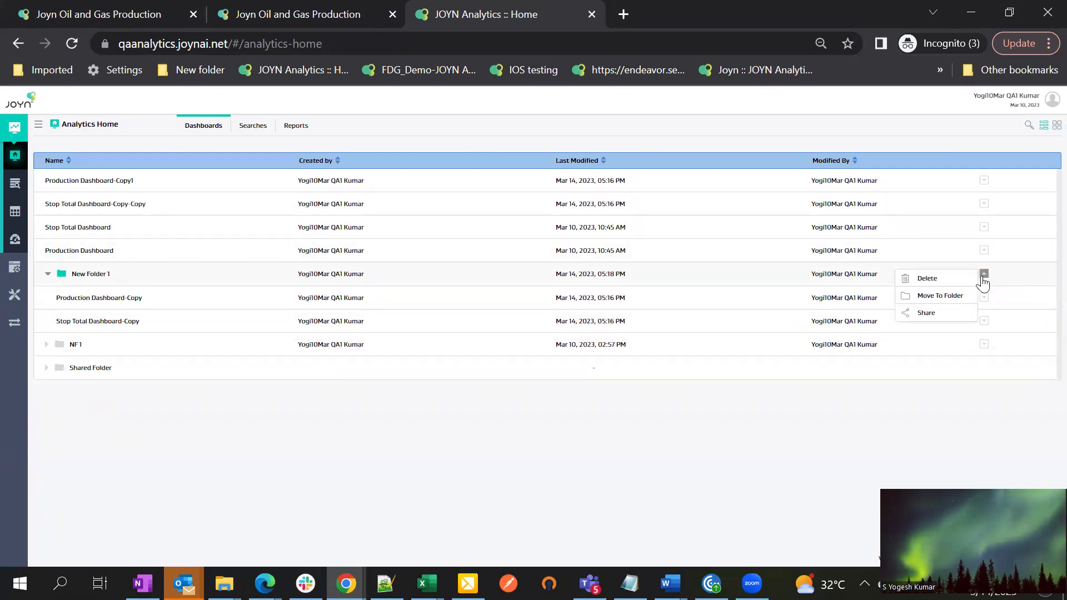
{"action": "left_click", "coordinate": [956, 314]}
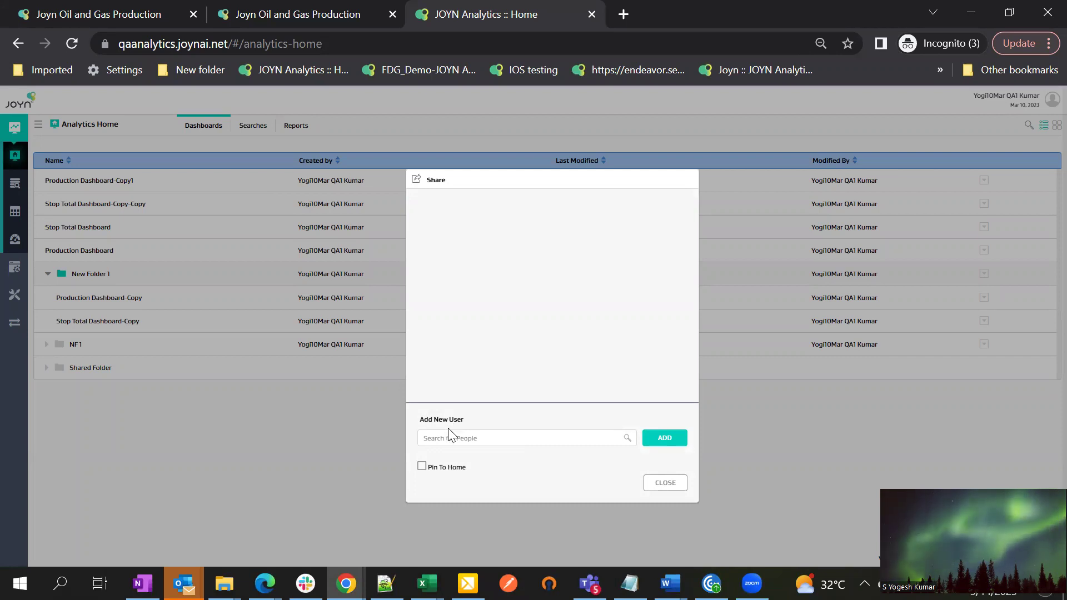
{"action": "left_click", "coordinate": [445, 439]}
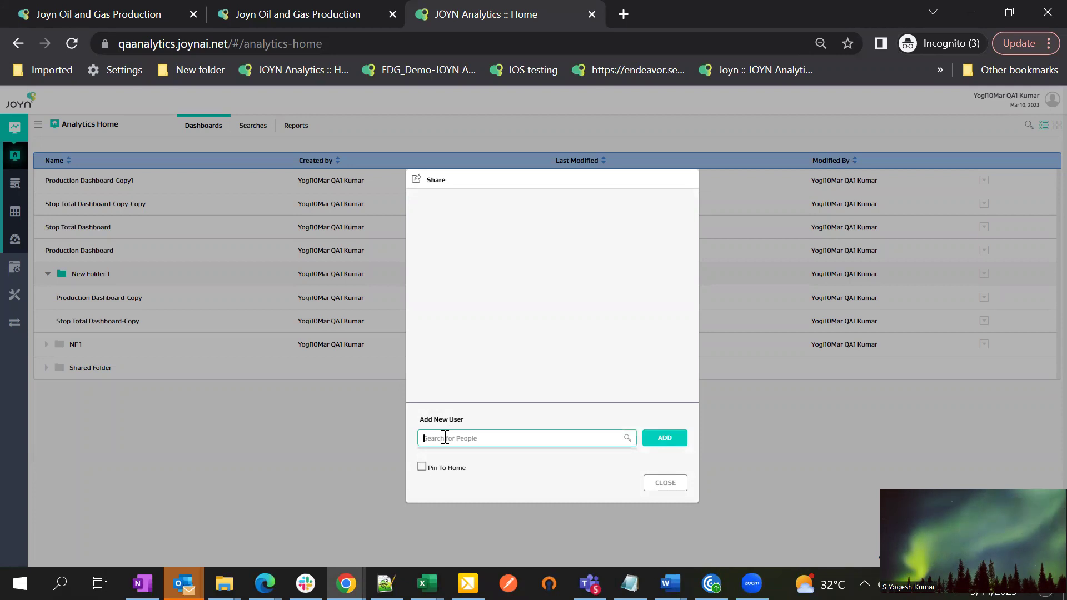
{"action": "left_click", "coordinate": [424, 468]}
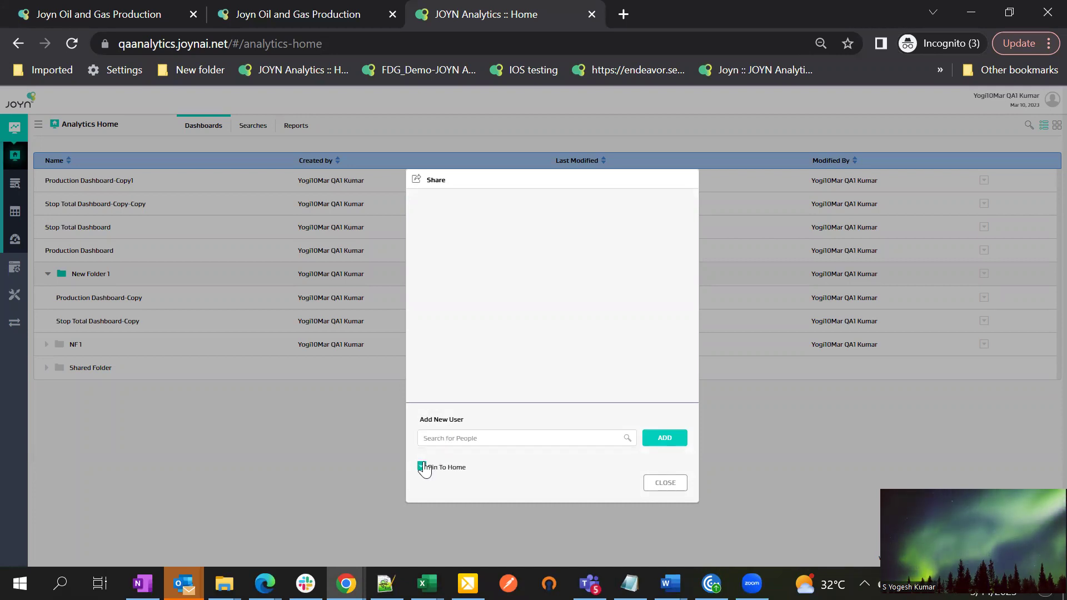
{"action": "left_click", "coordinate": [478, 438]}
{"action": "type", "text": "yogi"}
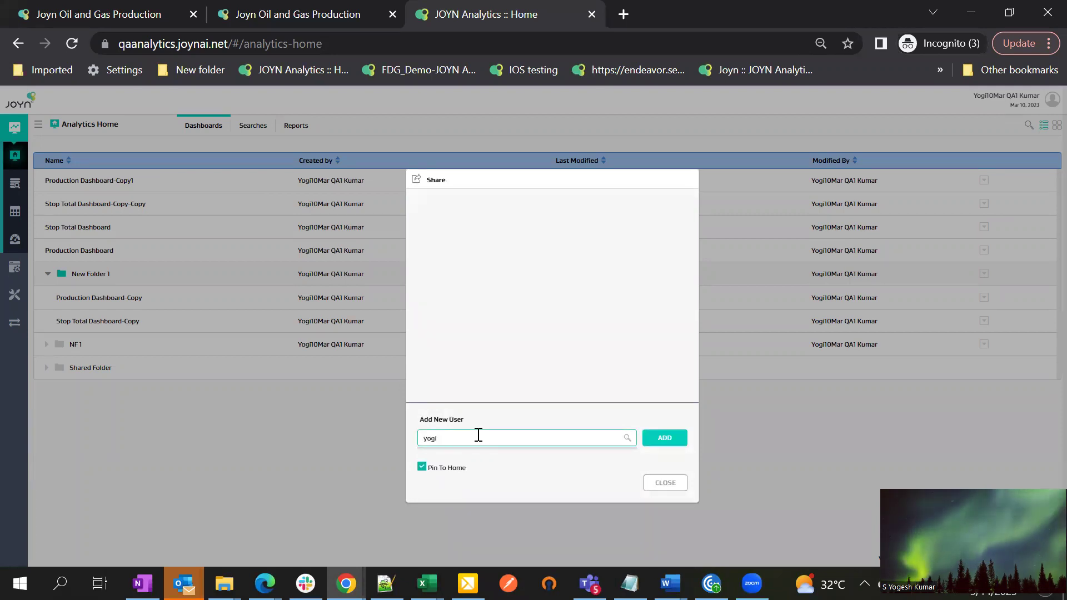
{"action": "left_click", "coordinate": [470, 470]}
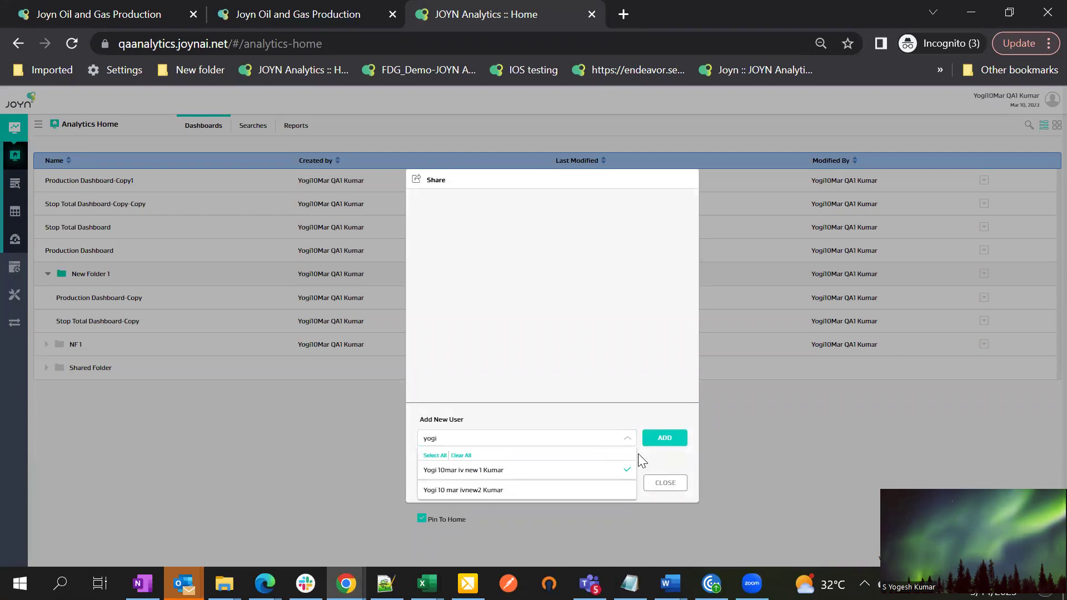
{"action": "left_click", "coordinate": [667, 443]}
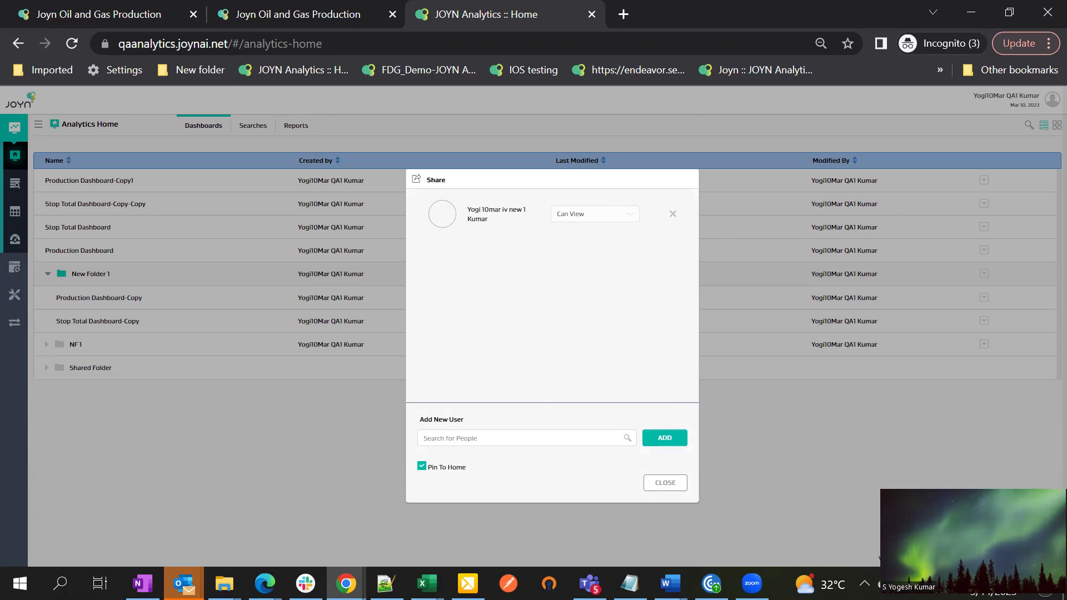
- Switch to the recipient's Chrome window, refresh the dashboards, and open Production Dashboard-Copy from the shared New Folder 1
{"action": "left_click", "coordinate": [346, 583]}
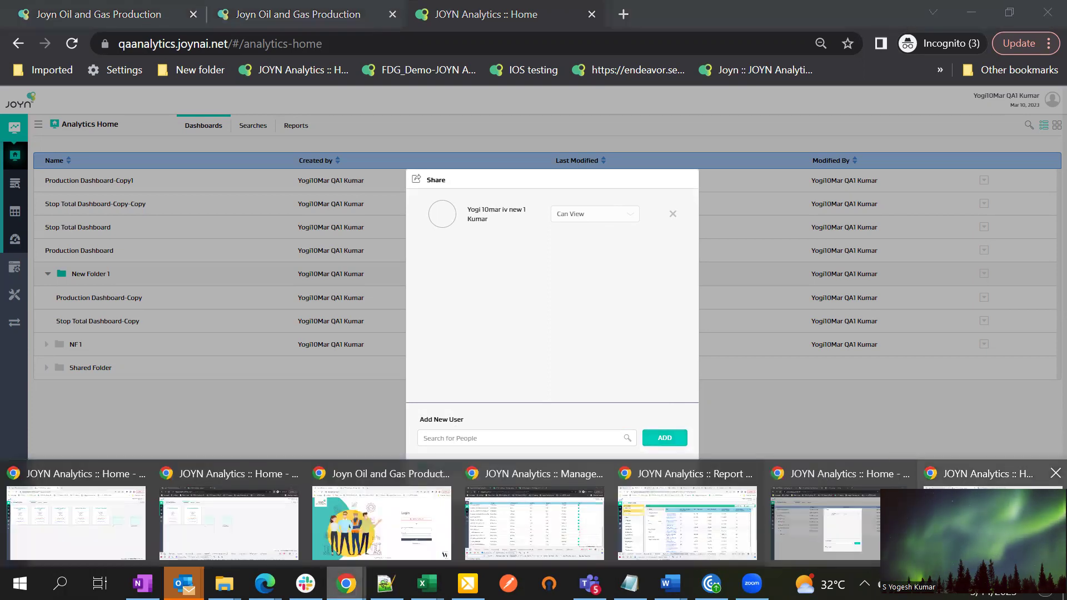
{"action": "left_click", "coordinate": [1031, 476]}
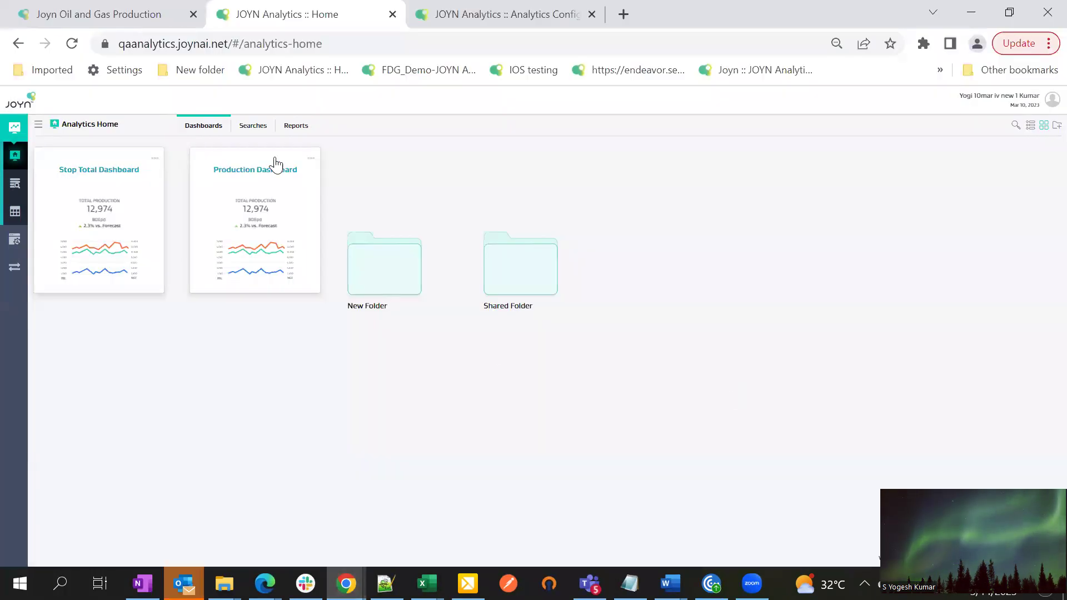
{"action": "left_click", "coordinate": [204, 129]}
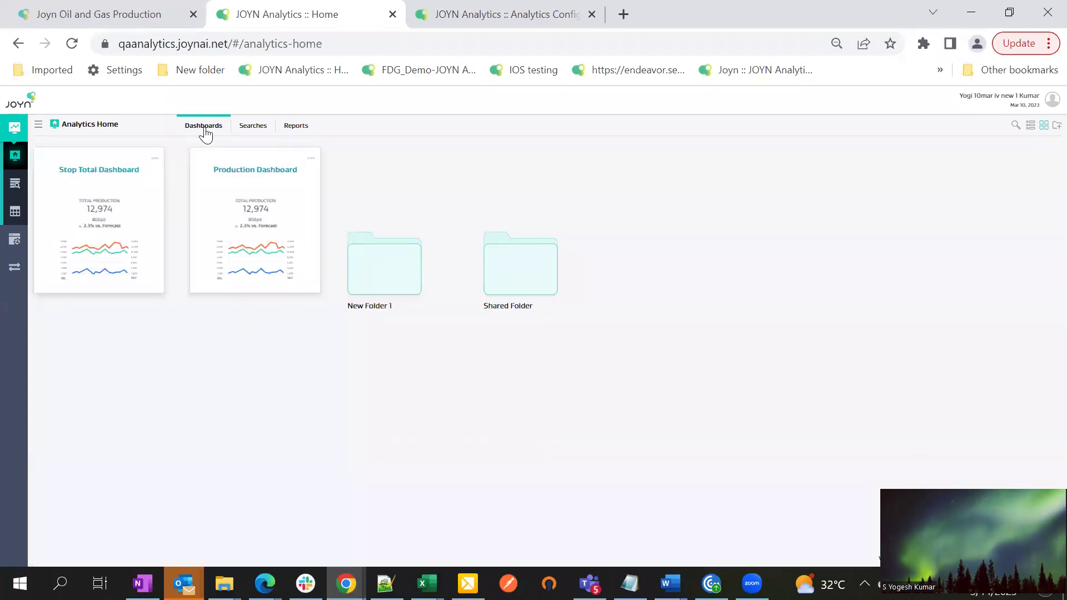
{"action": "left_click", "coordinate": [372, 282]}
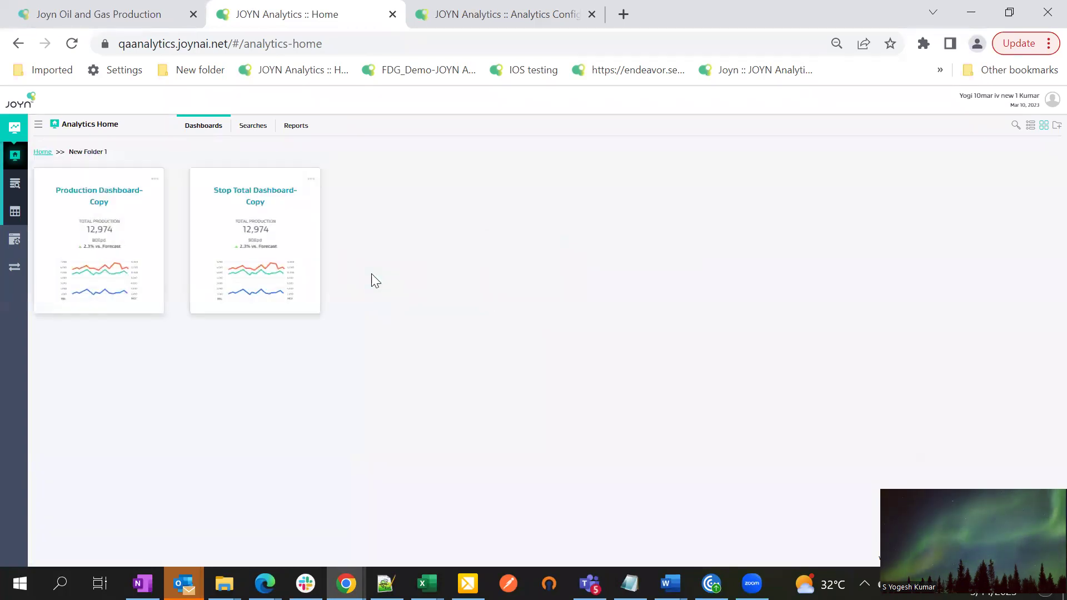
{"action": "left_click", "coordinate": [138, 226]}
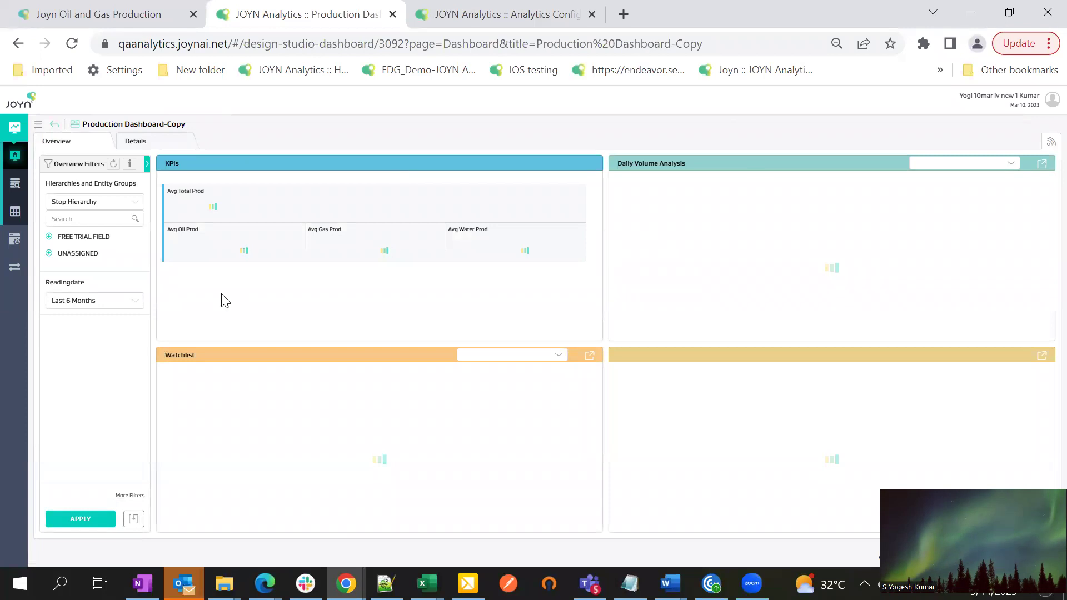
- Return to Analytics Home, reopen New Folder 1, and examine the actions available for Production Dashboard-Copy
{"action": "left_click", "coordinate": [17, 158]}
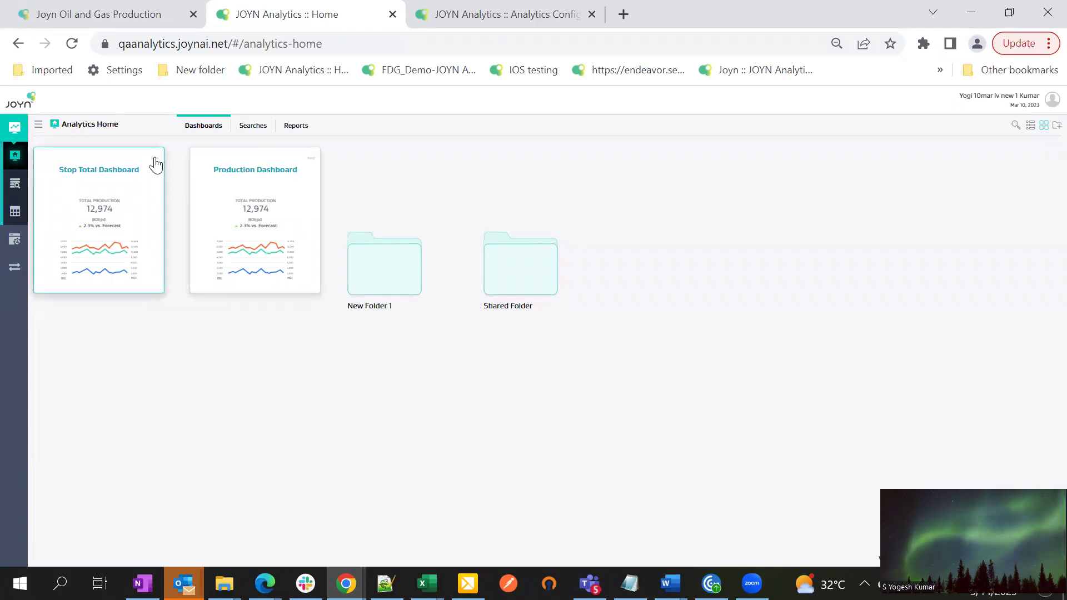
{"action": "left_click", "coordinate": [401, 293]}
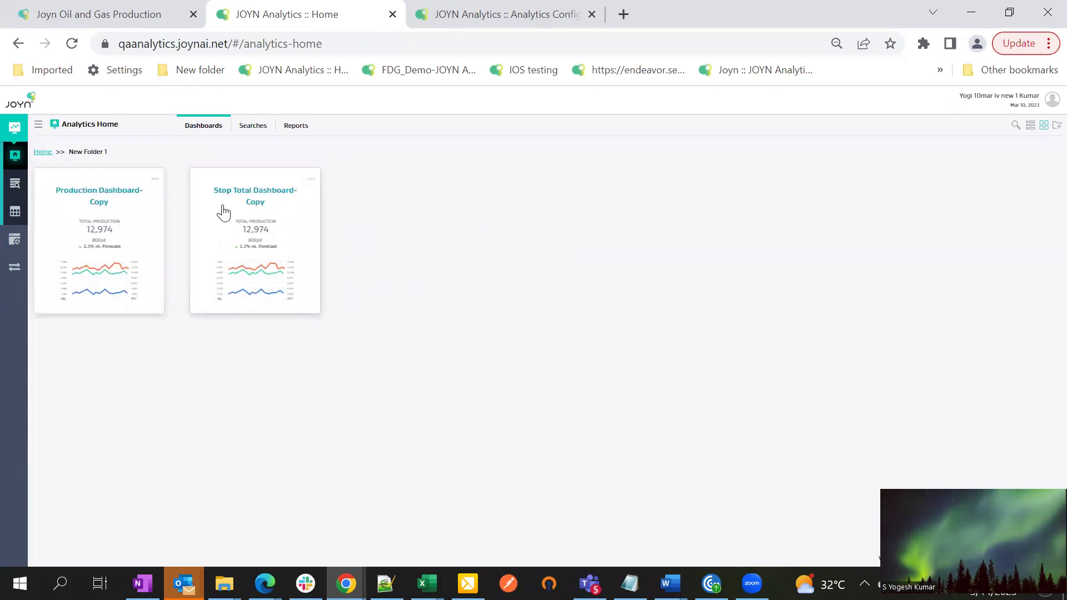
{"action": "left_click", "coordinate": [156, 179]}
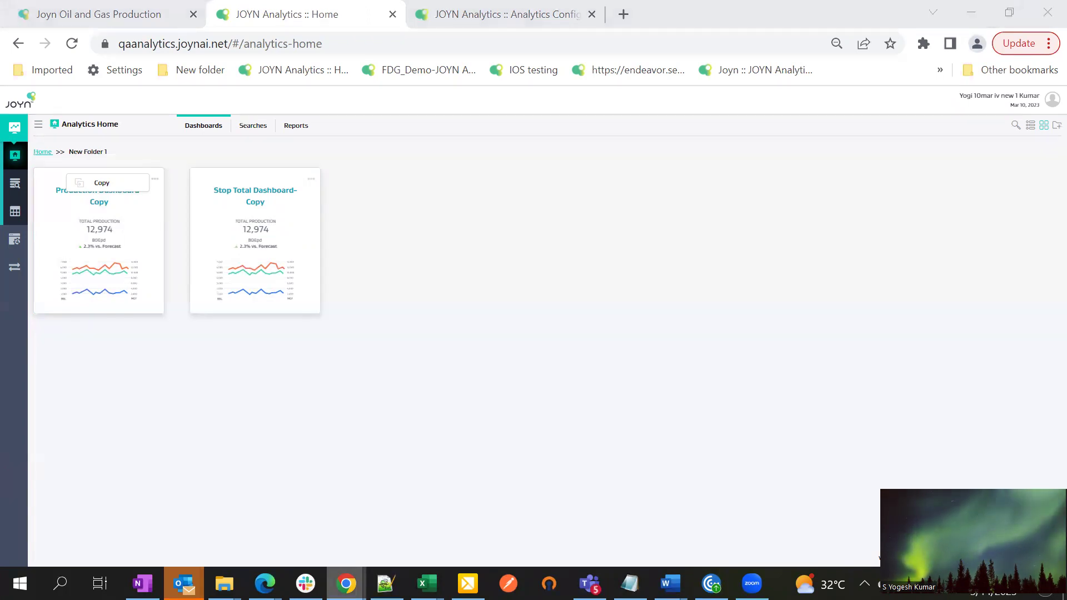
- Return to the folder owner's window and share New Folder 1 with "New 2", with Pin To Home disabled
{"action": "key", "text": "alt+Tab"}
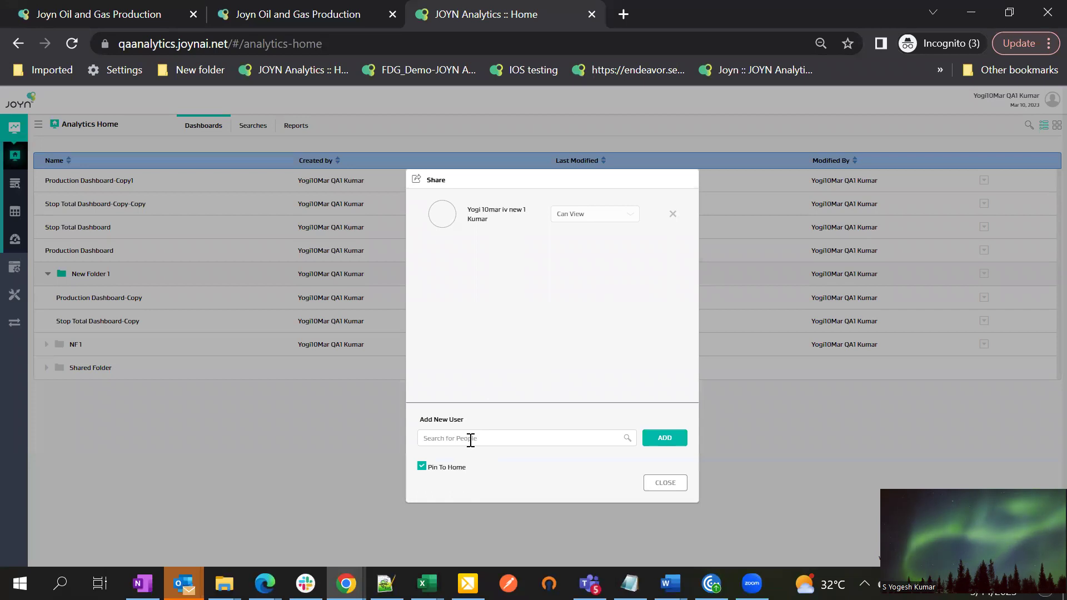
{"action": "left_click", "coordinate": [422, 465]}
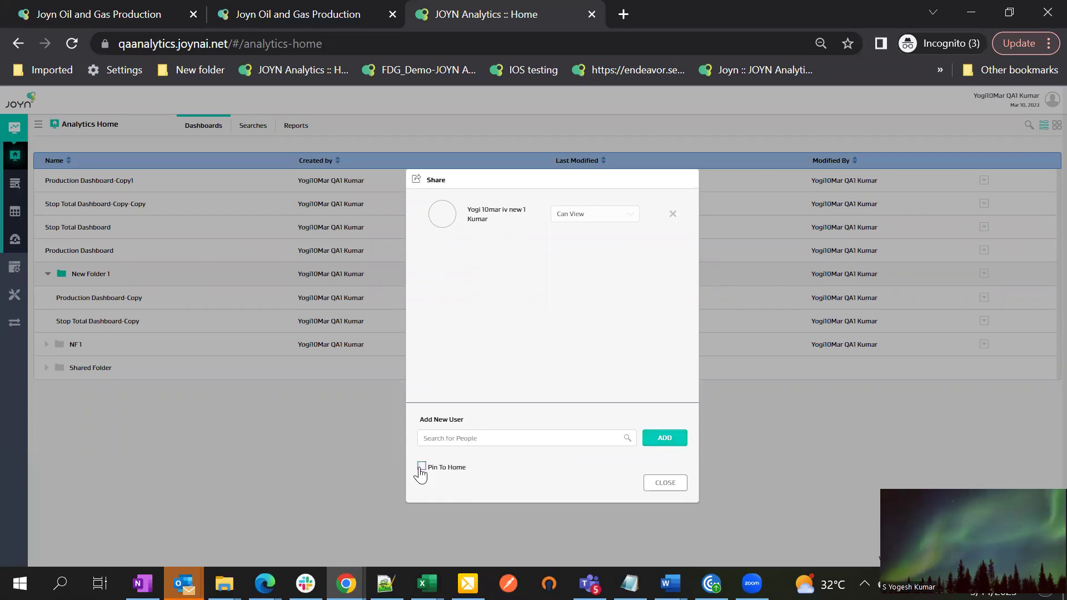
{"action": "left_click", "coordinate": [480, 439]}
{"action": "type", "text": "new"}
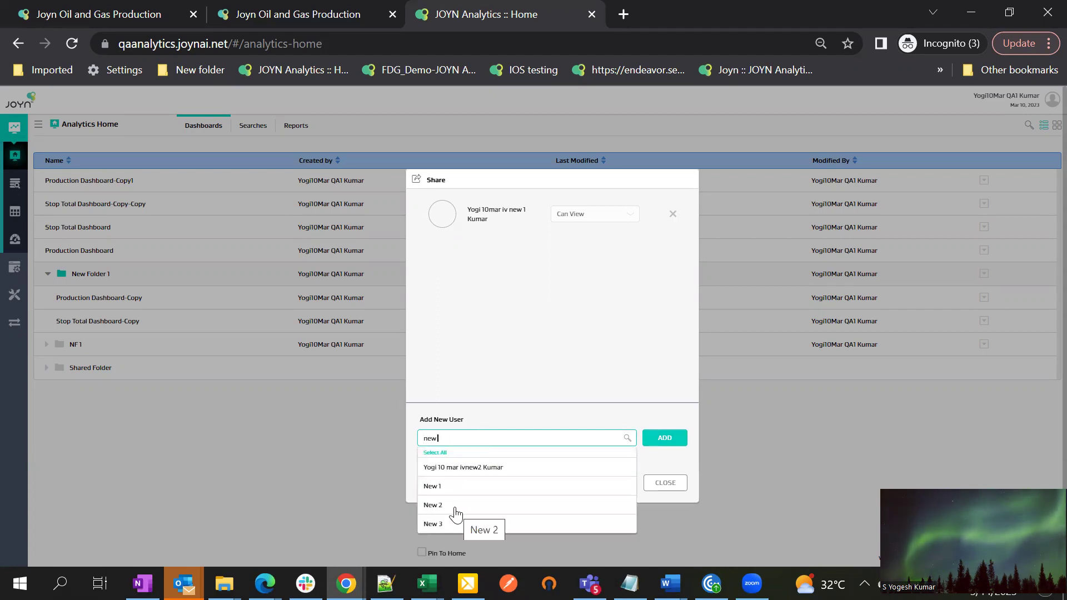
{"action": "left_click", "coordinate": [446, 508]}
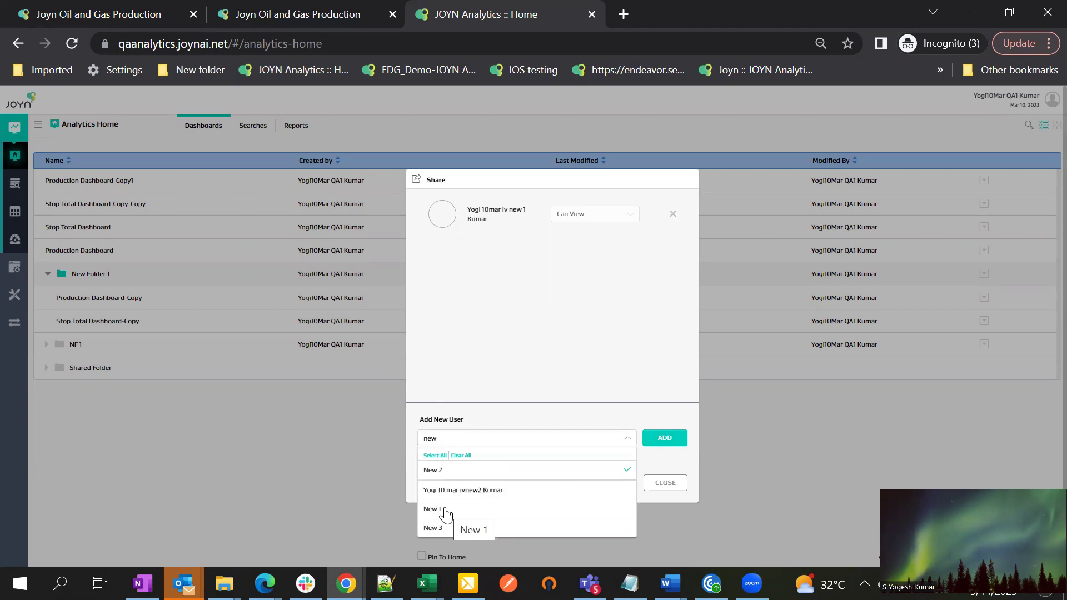
{"action": "left_click", "coordinate": [653, 439]}
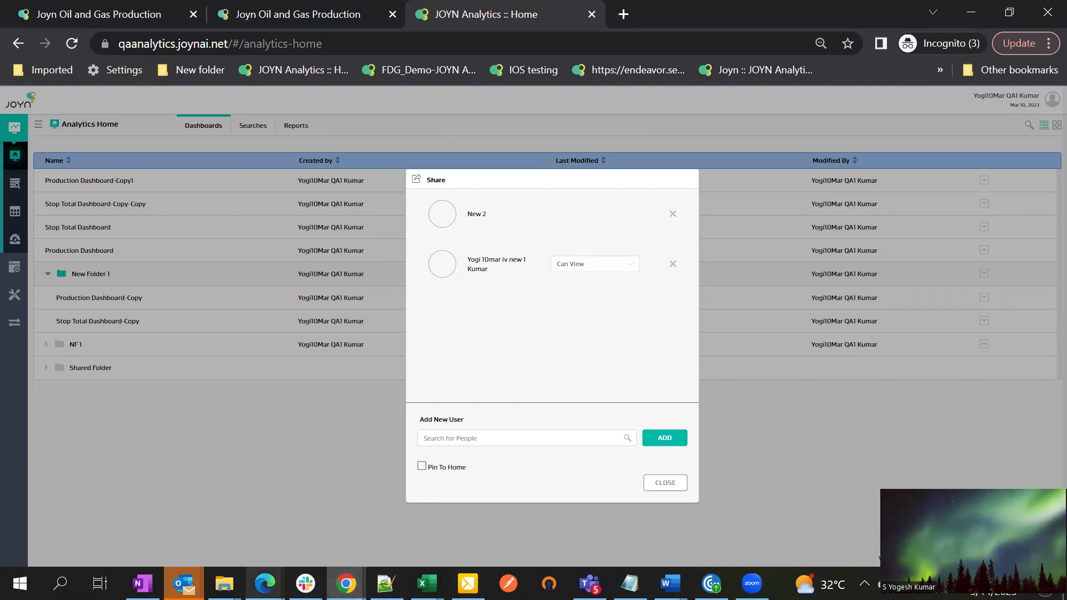
- Switch to the second recipient's Edge window, refresh the dashboards, and open Production Dashboard-Copy from New Folder 1 inside Shared Folder
{"action": "left_click", "coordinate": [264, 584]}
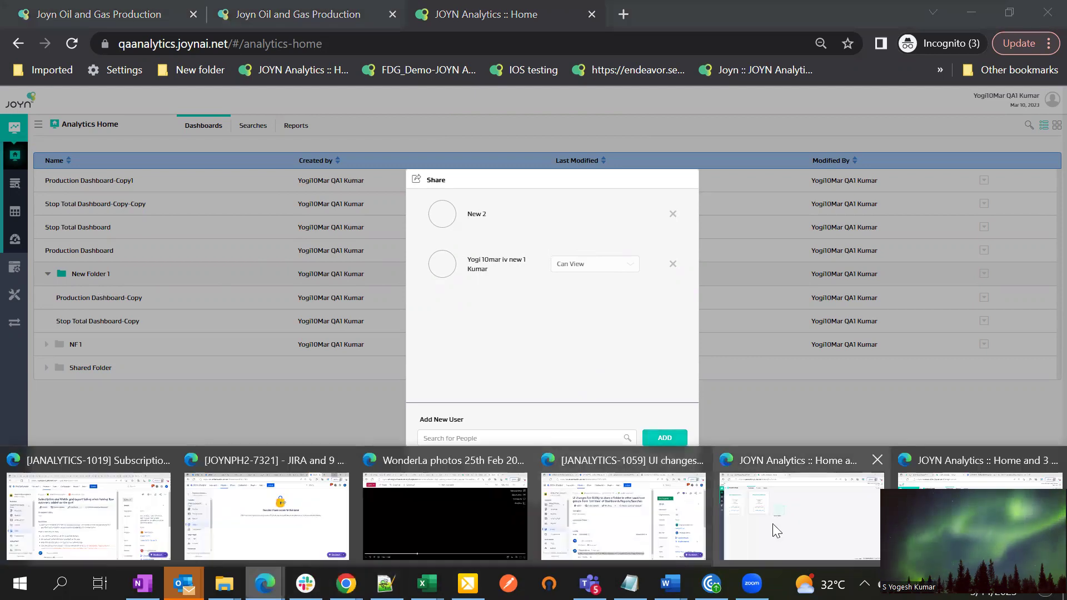
{"action": "left_click", "coordinate": [773, 524]}
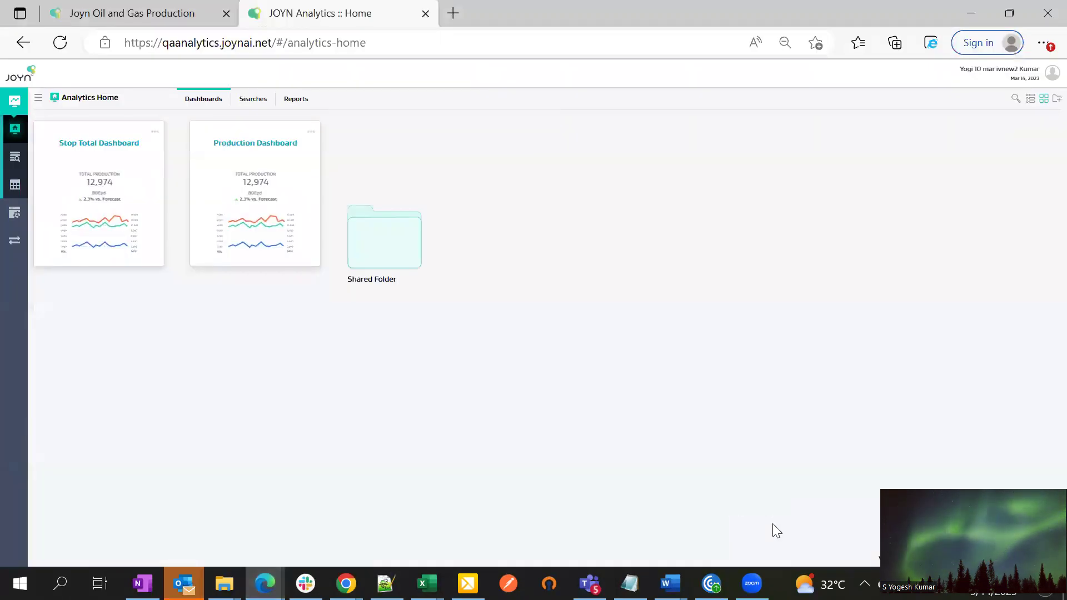
{"action": "left_click", "coordinate": [225, 102]}
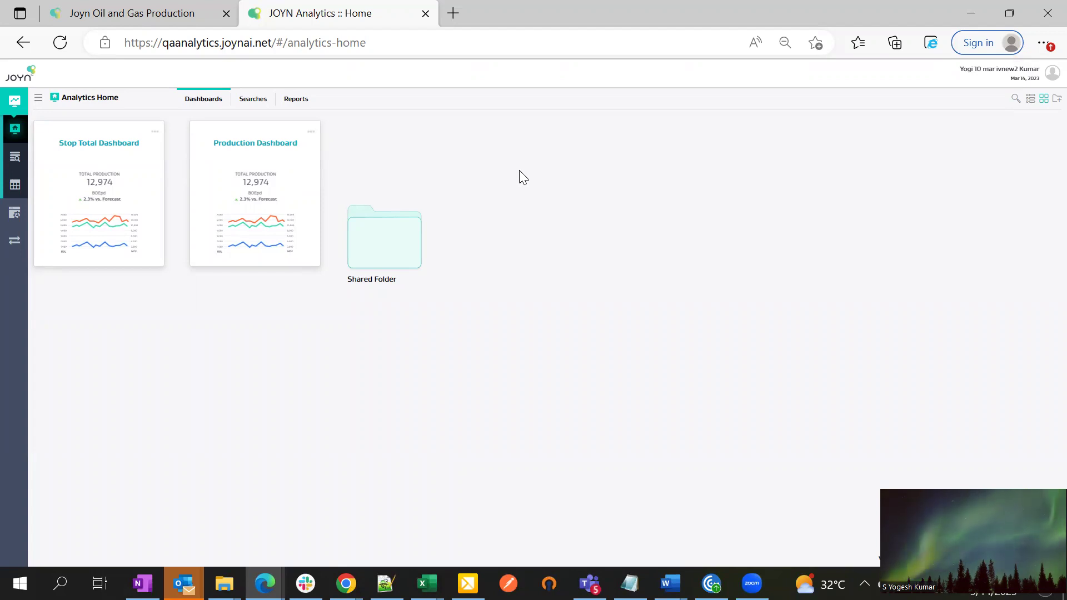
{"action": "left_click", "coordinate": [398, 248]}
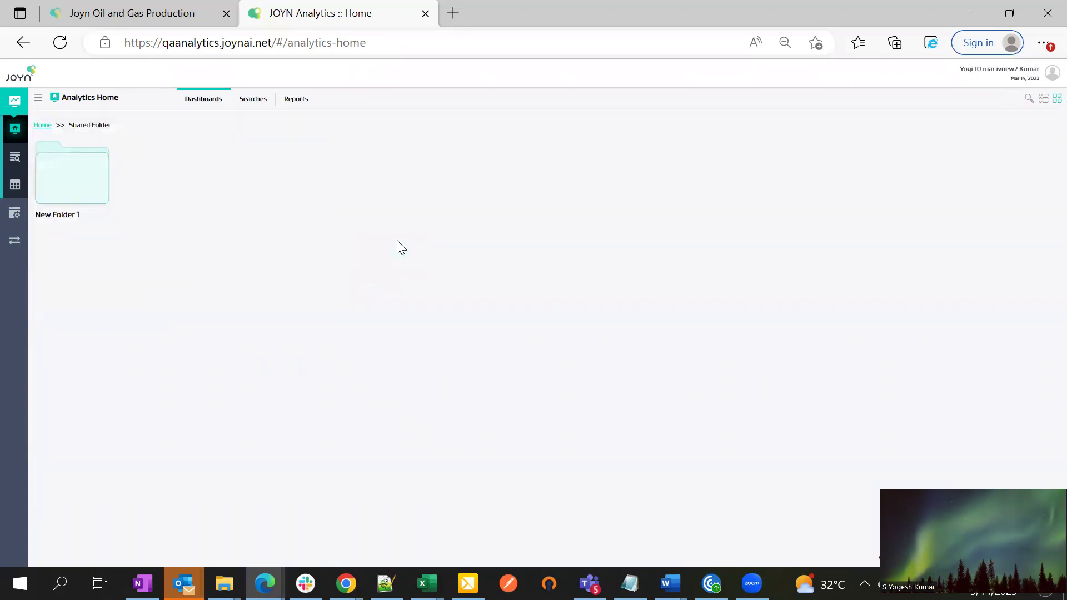
{"action": "left_click", "coordinate": [108, 177]}
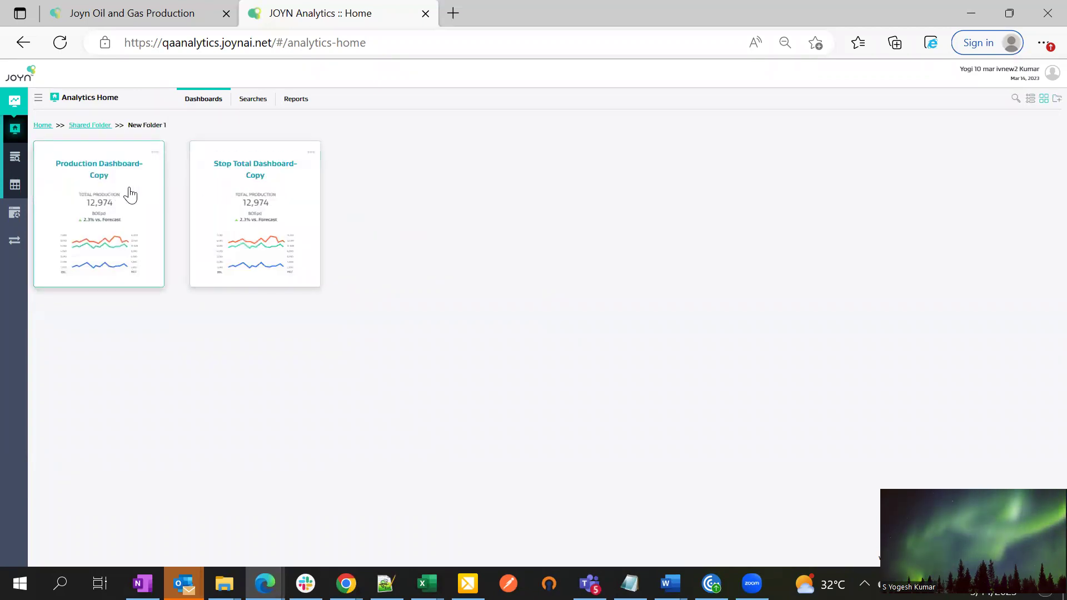
{"action": "left_click", "coordinate": [107, 235]}
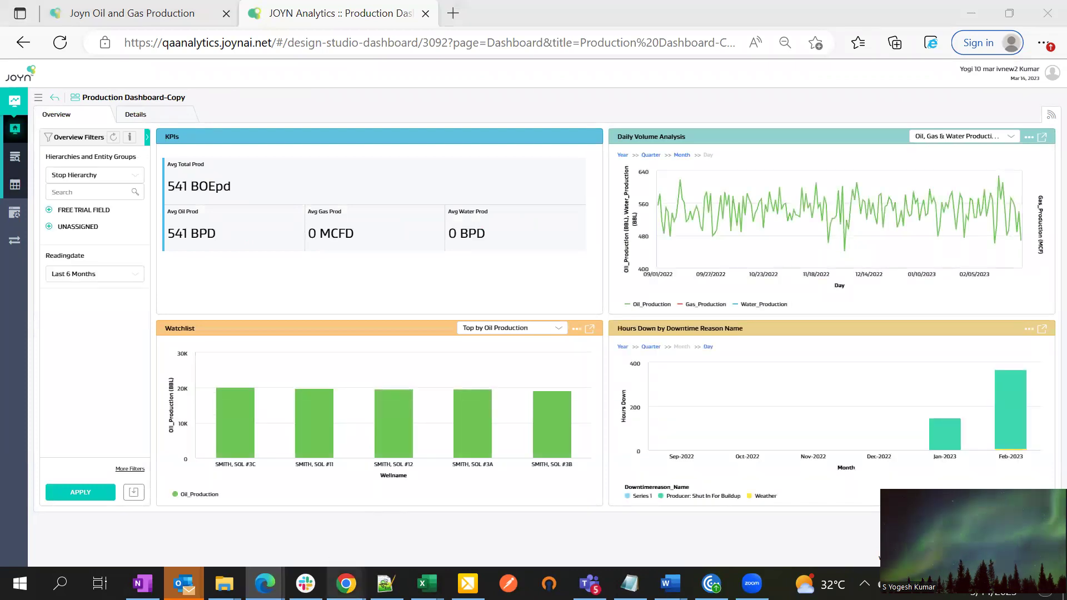
- Return to the folder owner's Chrome window, close the Share dialog, and open Production Dashboard-Copy in New Folder 1 for editing
{"action": "mouse_move", "coordinate": [346, 584]}
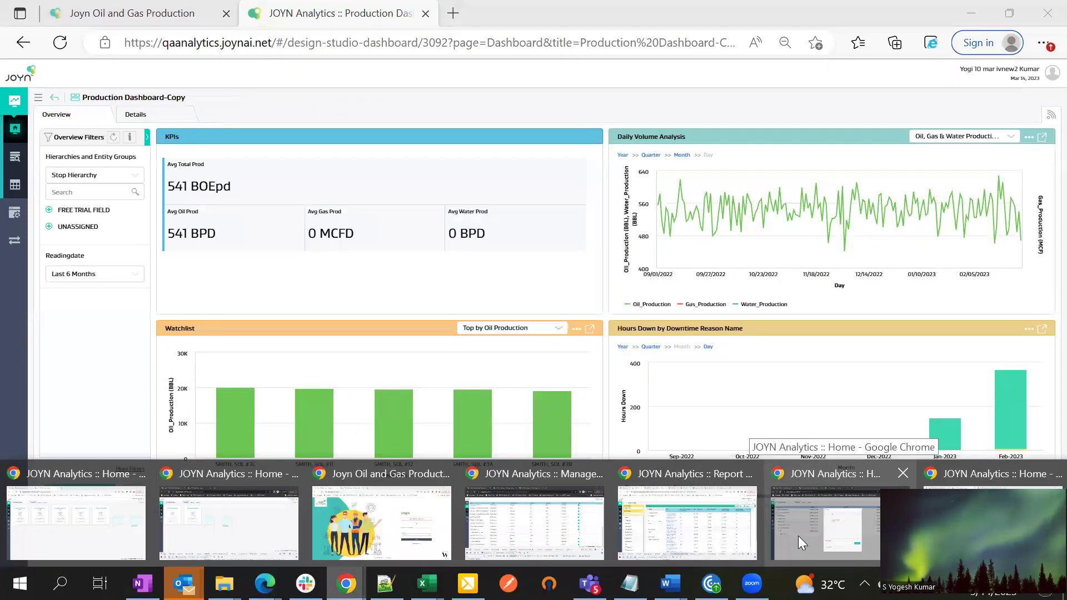
{"action": "left_click", "coordinate": [798, 536]}
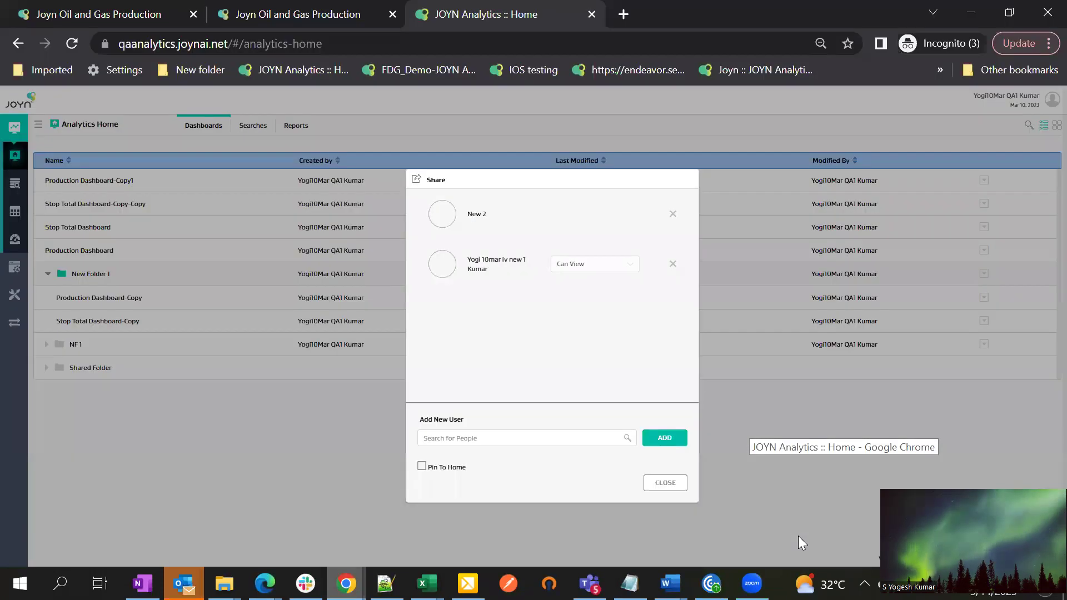
{"action": "left_click", "coordinate": [303, 449]}
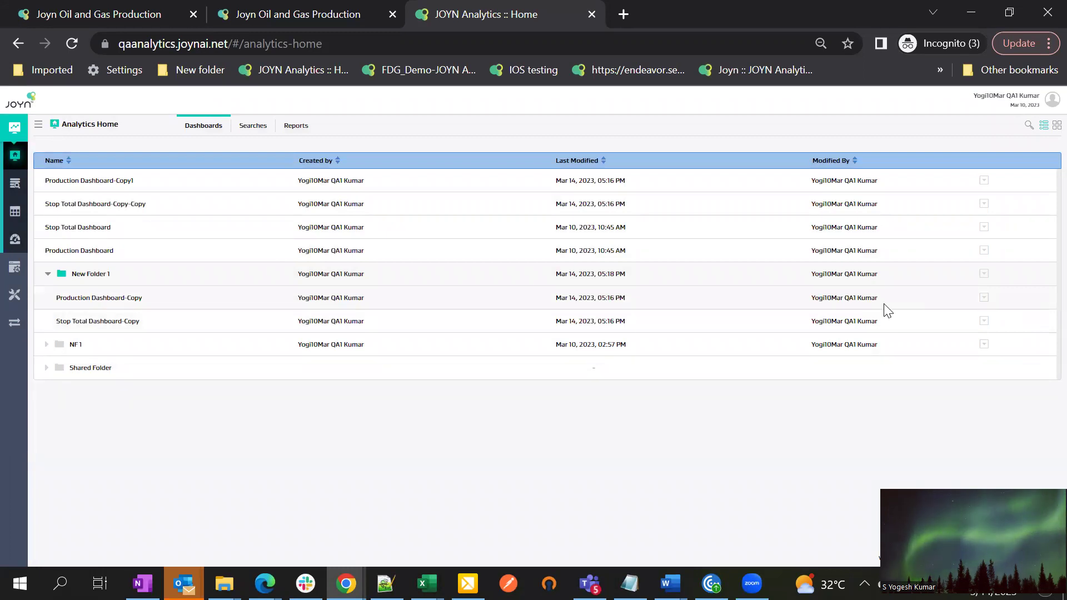
{"action": "left_click", "coordinate": [984, 301]}
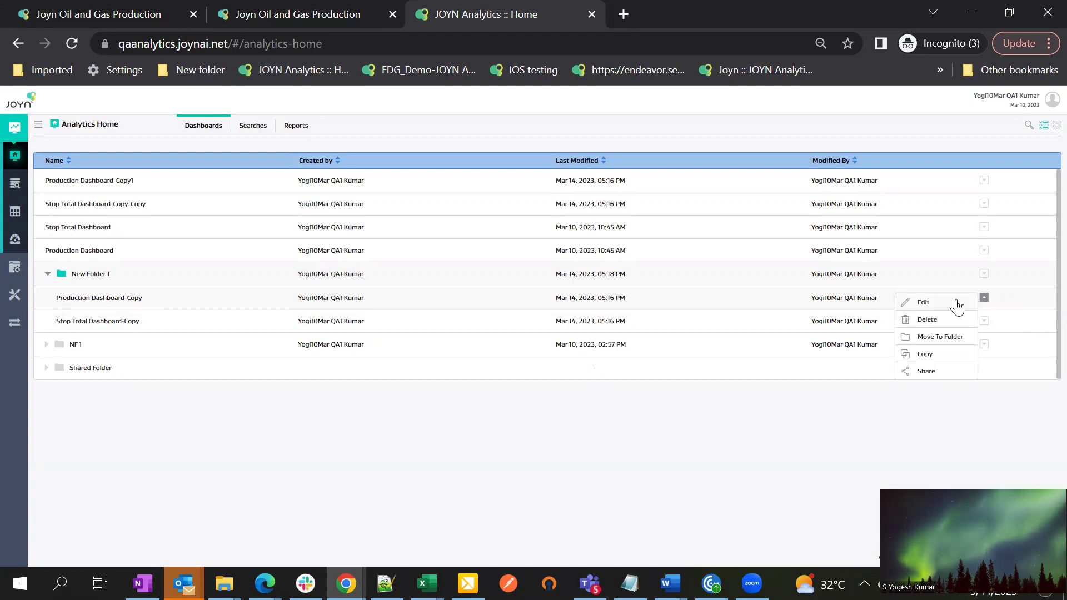
{"action": "left_click", "coordinate": [957, 305]}
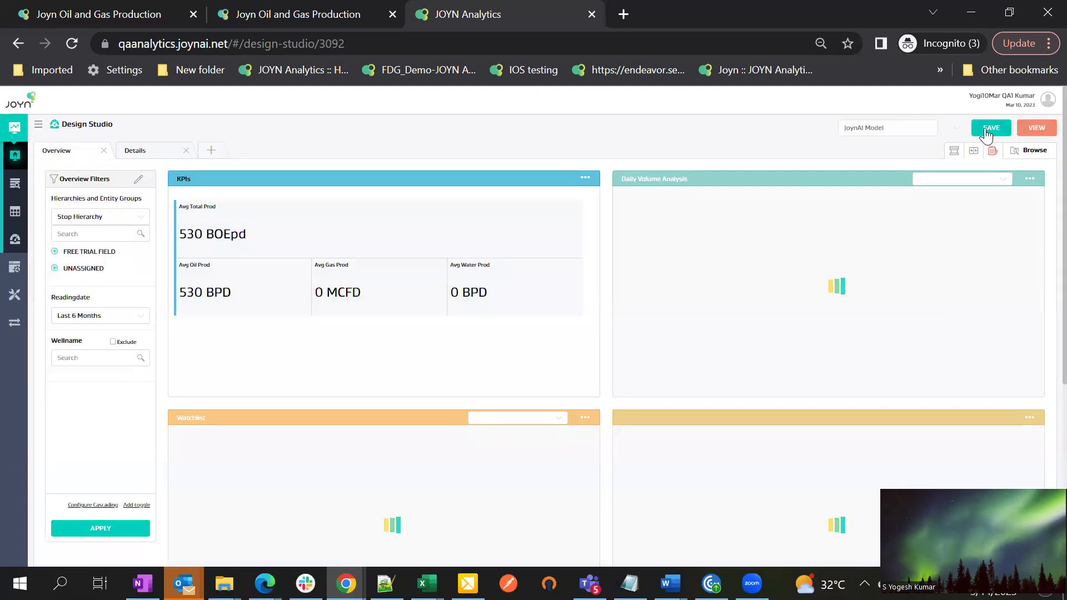
- Save the dashboard under the name "Production Dashboard-RENAME" in New Folder 1 and open it in view mode
{"action": "left_click", "coordinate": [986, 131]}
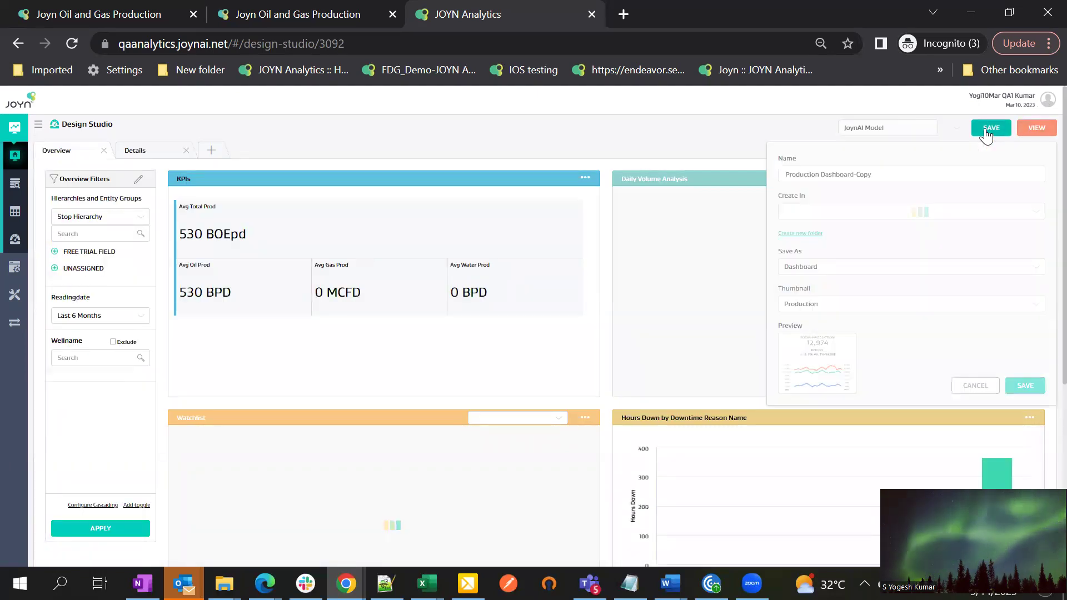
{"action": "left_click", "coordinate": [904, 174]}
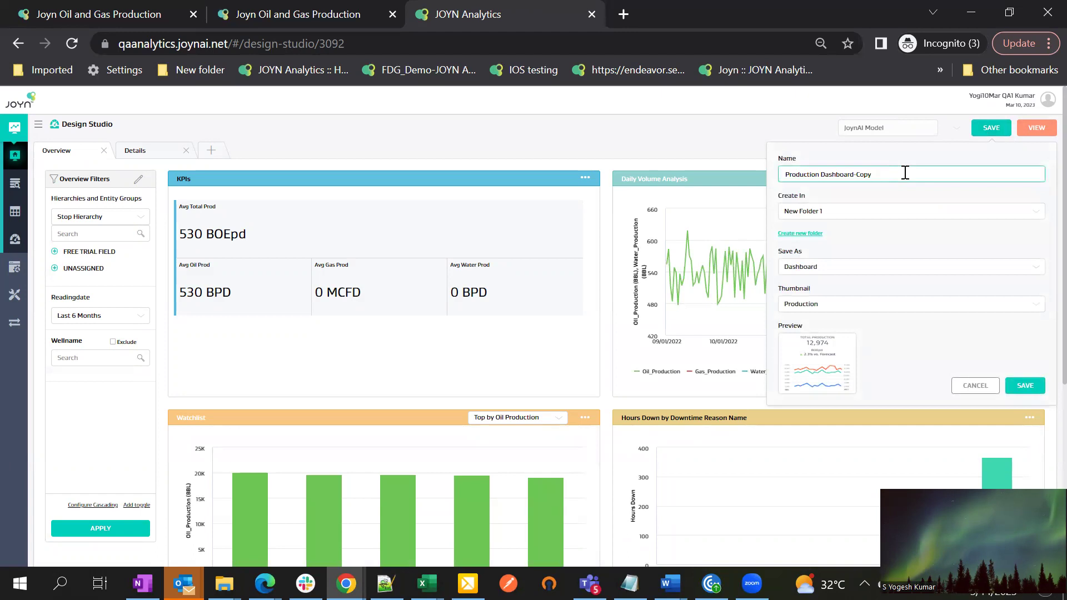
{"action": "key", "text": "BackSpace"}
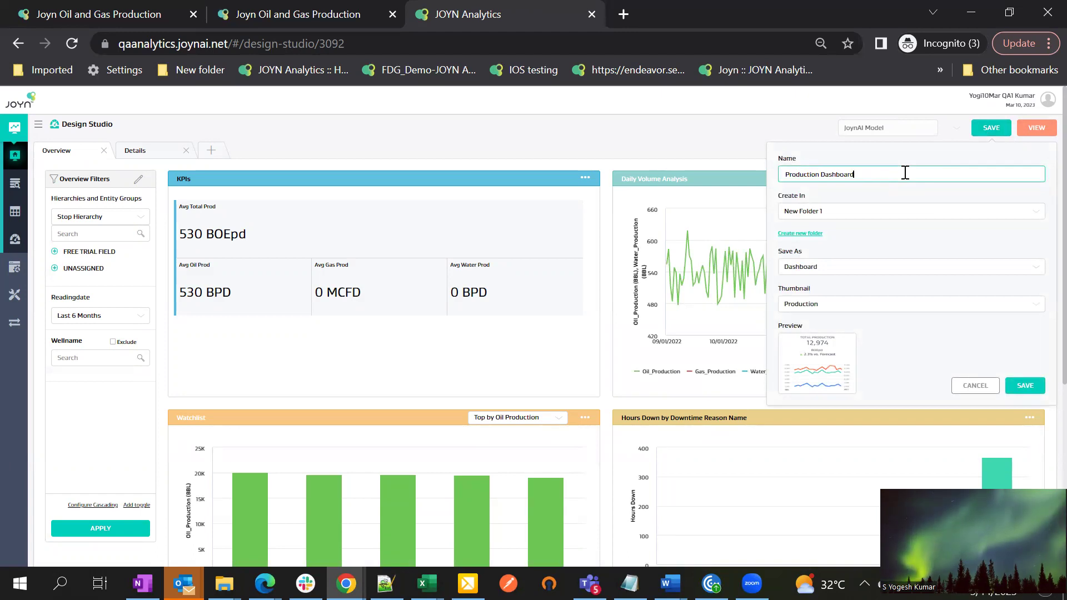
{"action": "type", "text": "-rename"}
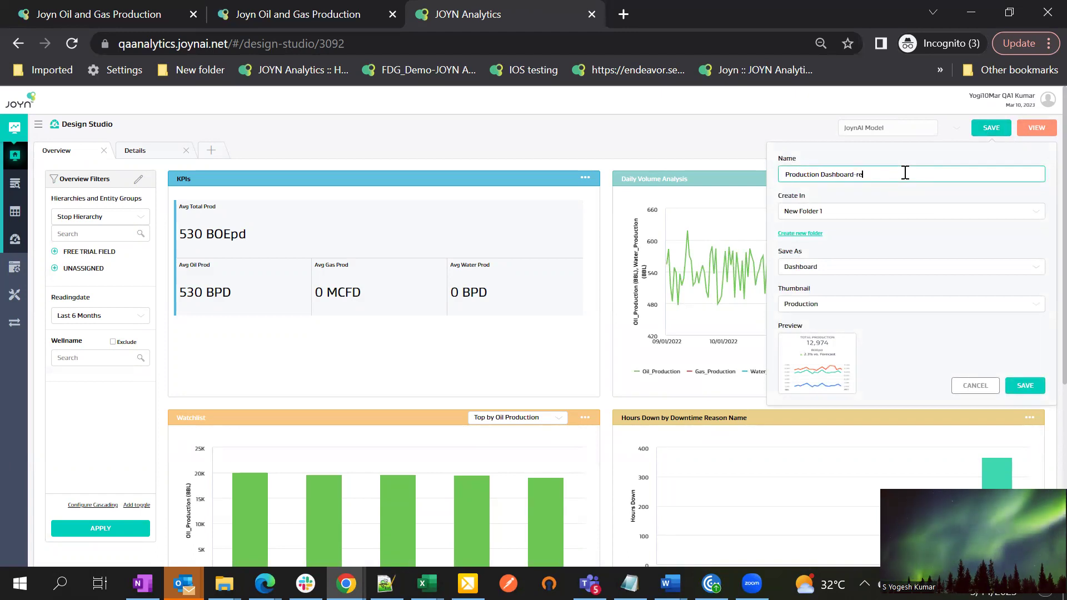
{"action": "key", "text": "BackSpace"}
{"action": "key", "text": "BackSpace"}
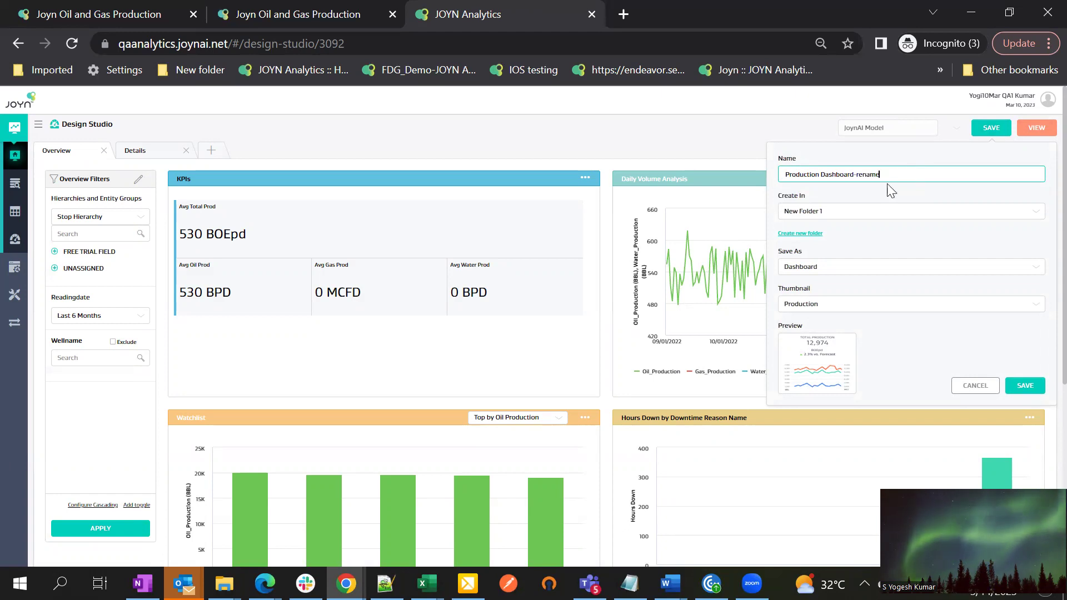
{"action": "key", "text": "BackSpace"}
{"action": "key", "text": "BackSpace"}
{"action": "key", "text": "BackSpace"}
{"action": "key", "text": "BackSpace"}
{"action": "type", "text": "RENAME"}
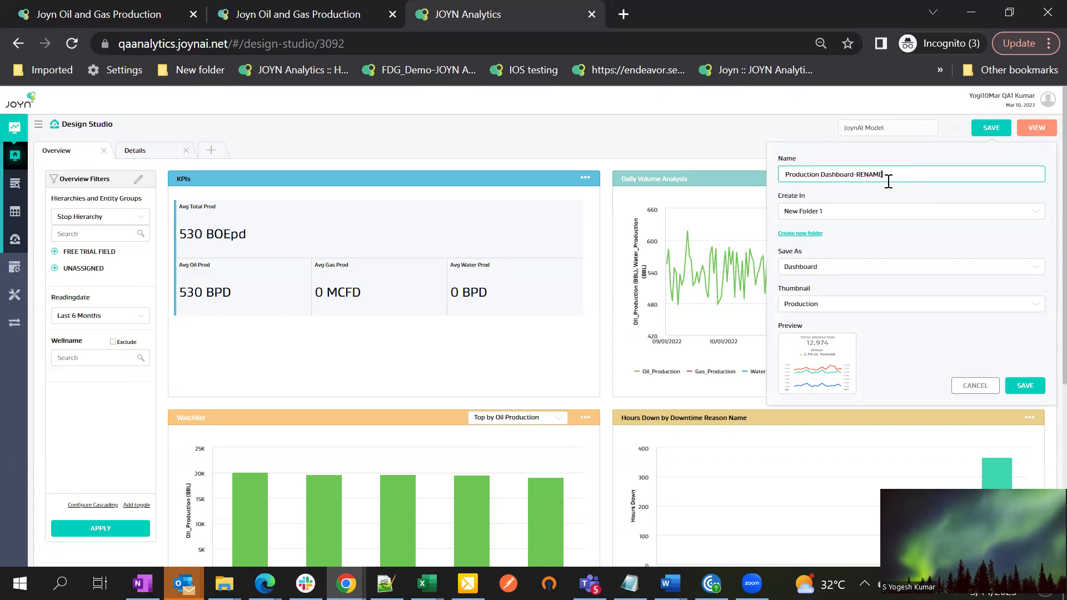
{"action": "left_click", "coordinate": [1030, 390]}
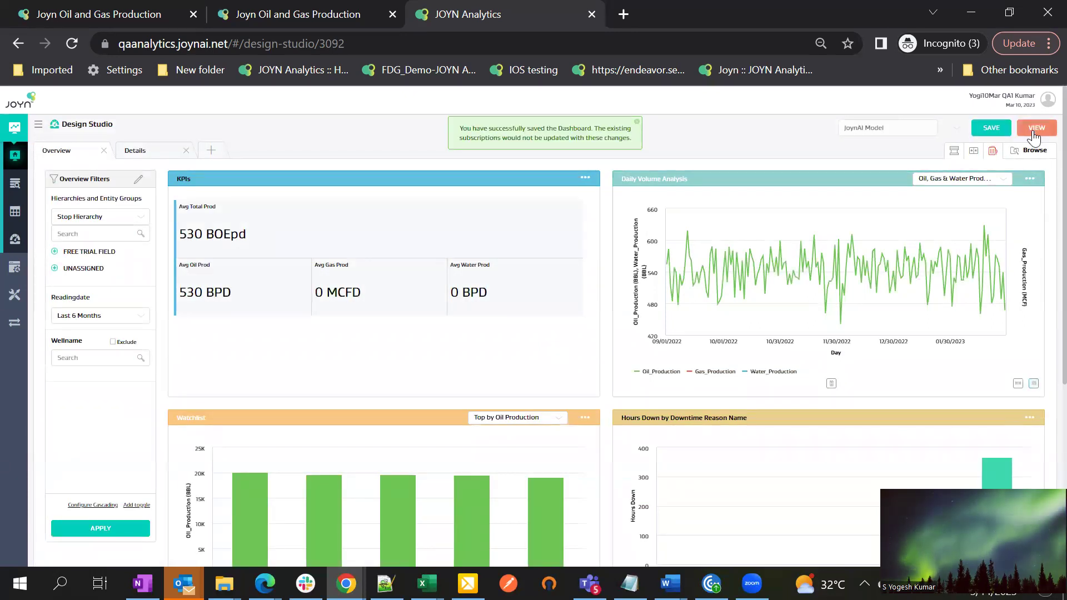
{"action": "left_click", "coordinate": [1034, 129]}
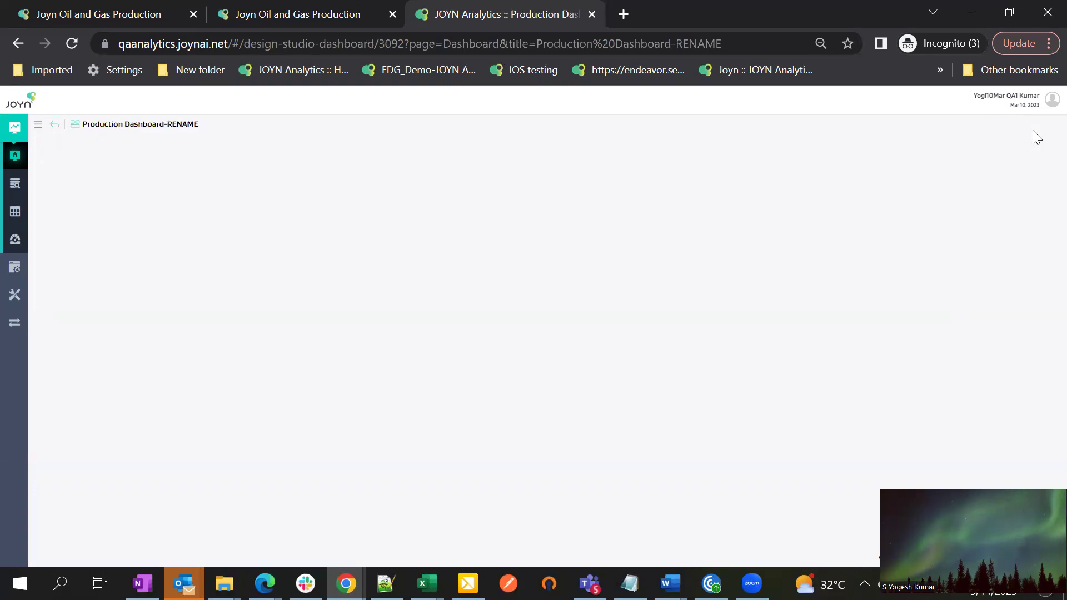
- Return to Analytics Home in list view, review the sharing of New Folder 1, and expand the folder to check its dashboards
{"action": "left_click", "coordinate": [25, 162]}
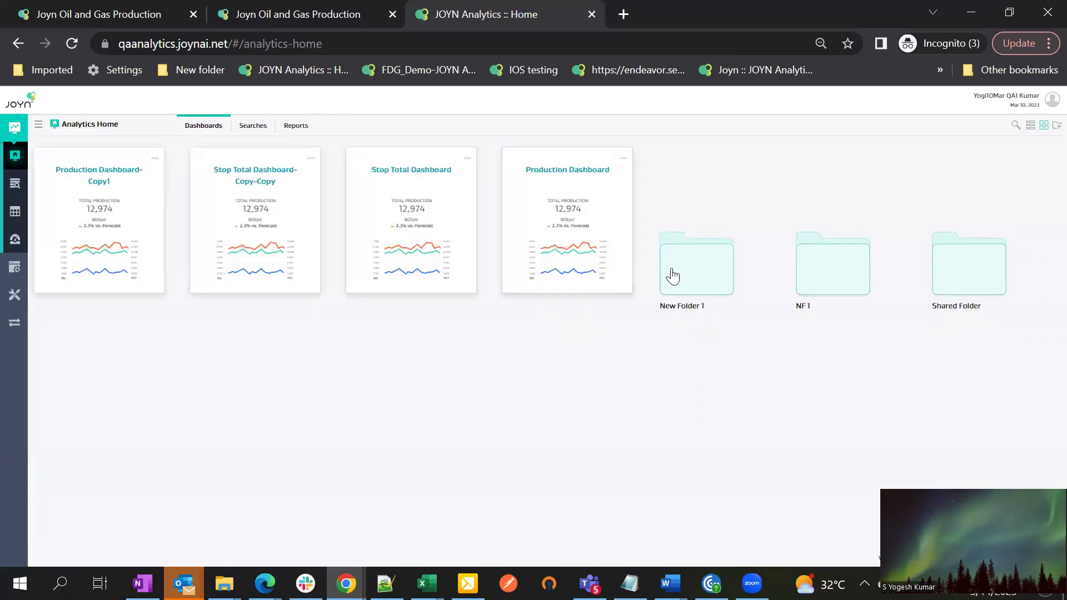
{"action": "left_click", "coordinate": [1030, 127]}
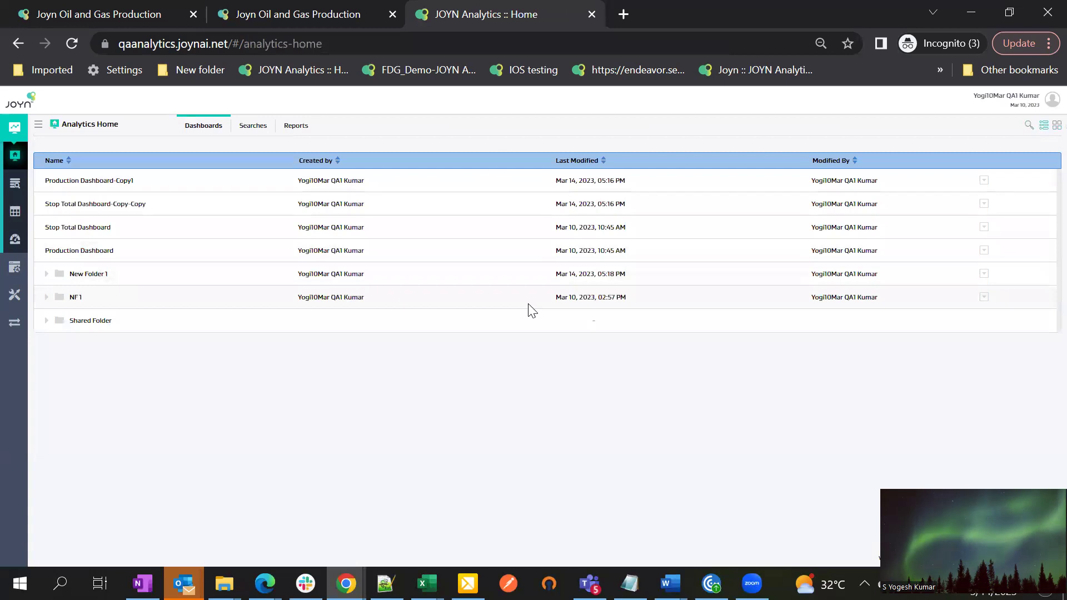
{"action": "left_click", "coordinate": [984, 275]}
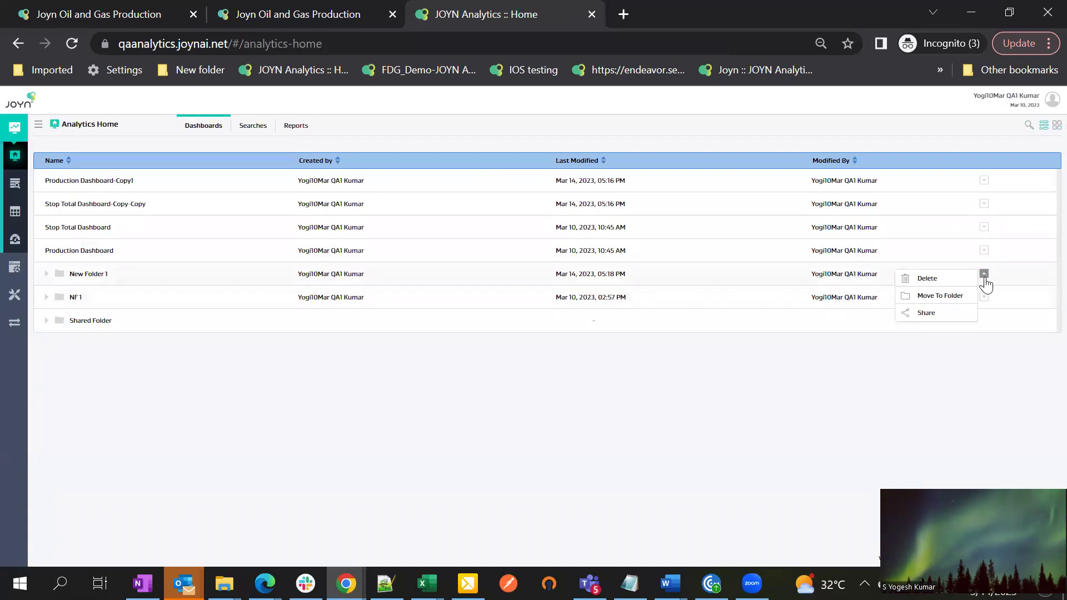
{"action": "left_click", "coordinate": [913, 313]}
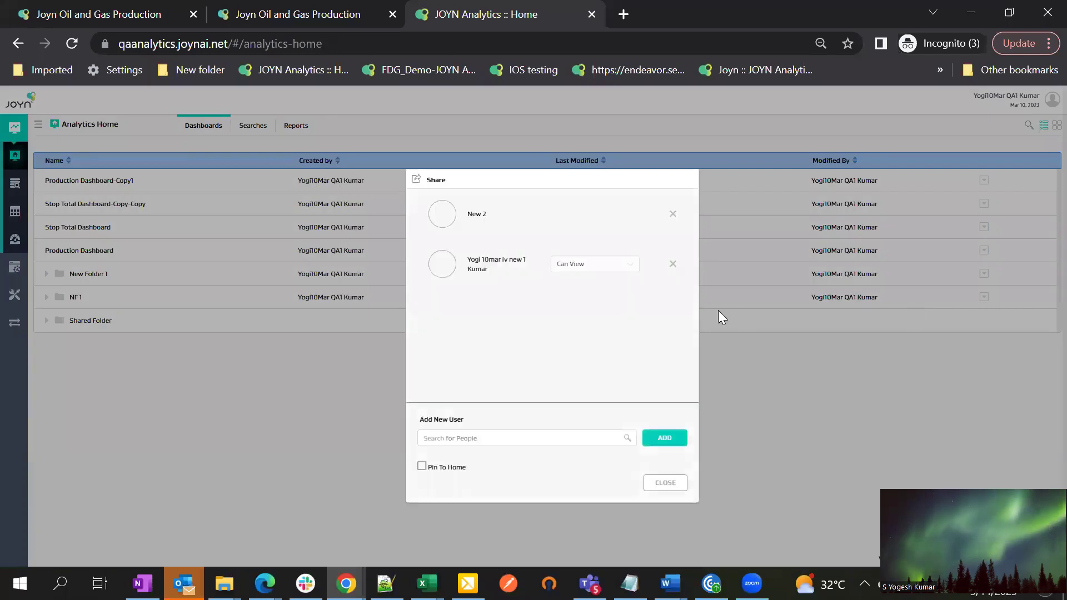
{"action": "left_click", "coordinate": [674, 486]}
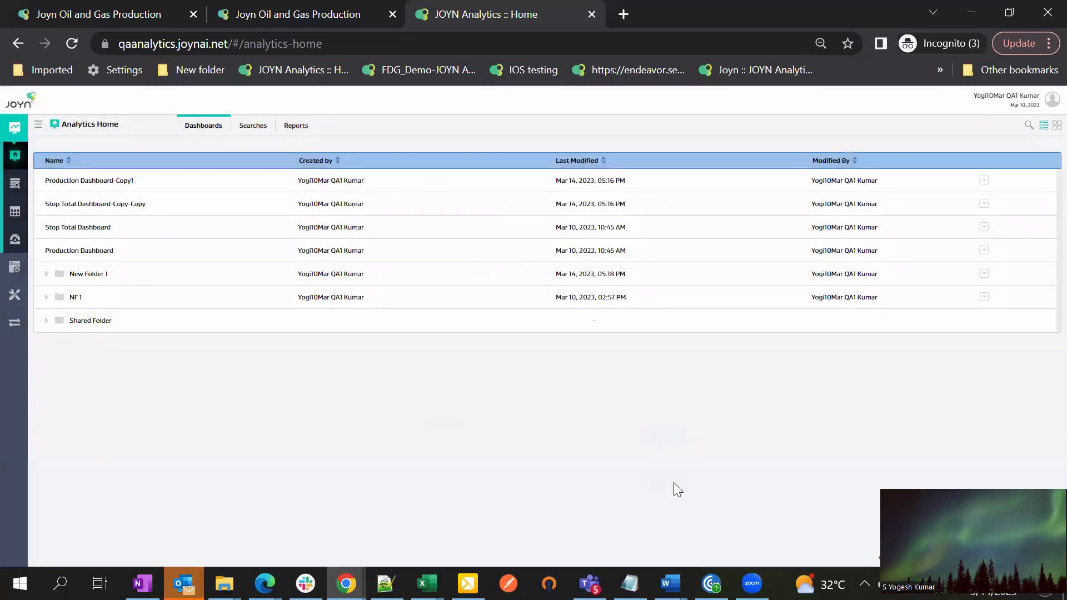
{"action": "left_click", "coordinate": [44, 272]}
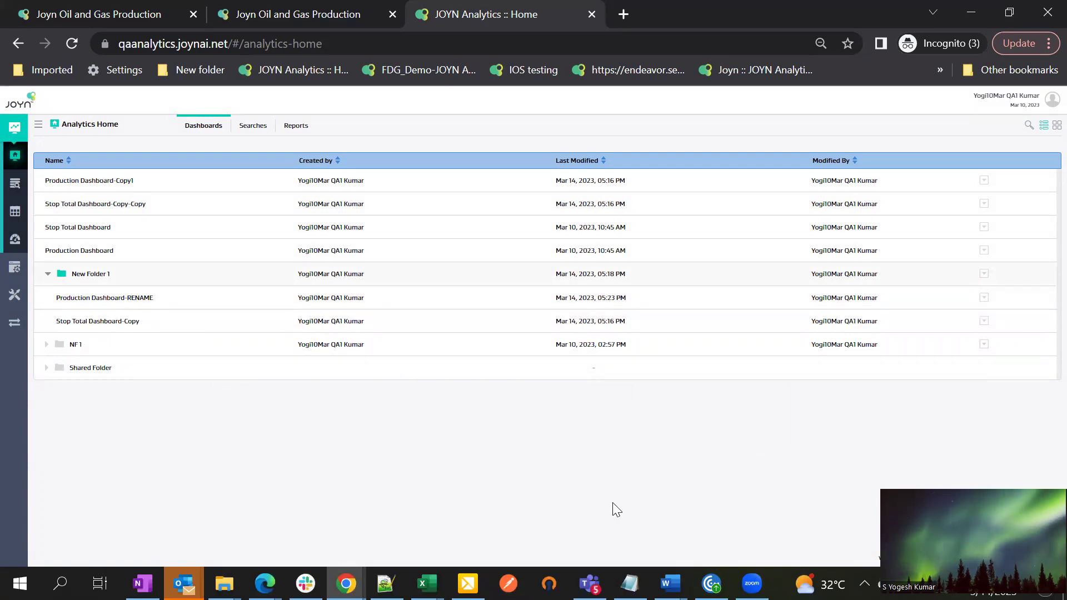
- Switch to the first recipient's Chrome window, reload the dashboards, and reopen New Folder 1 to check the renamed dashboard
{"action": "left_click", "coordinate": [346, 583]}
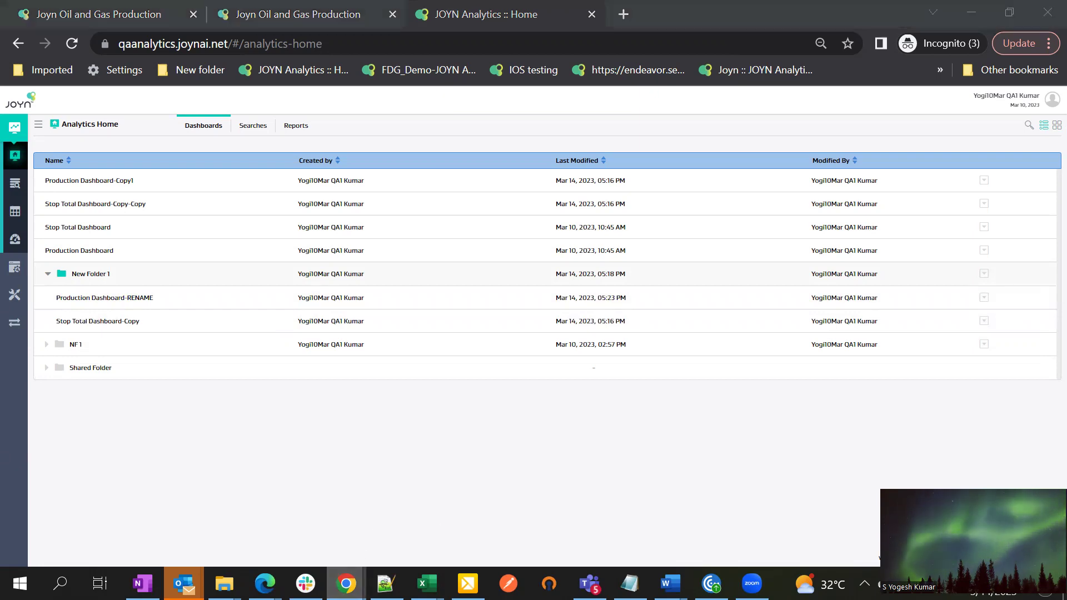
{"action": "left_click", "coordinate": [978, 478]}
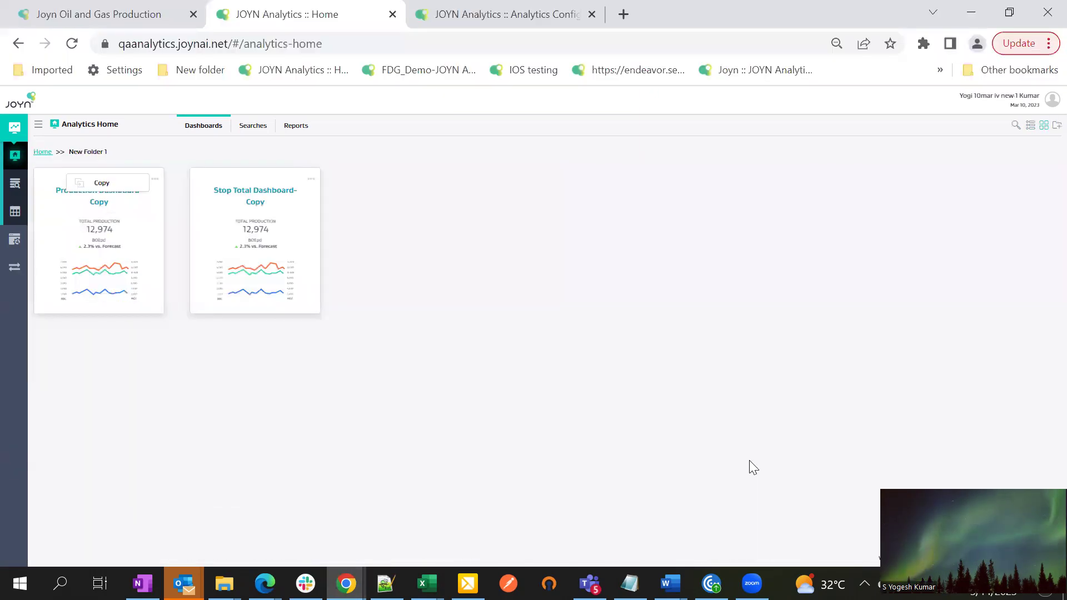
{"action": "left_click", "coordinate": [241, 139]}
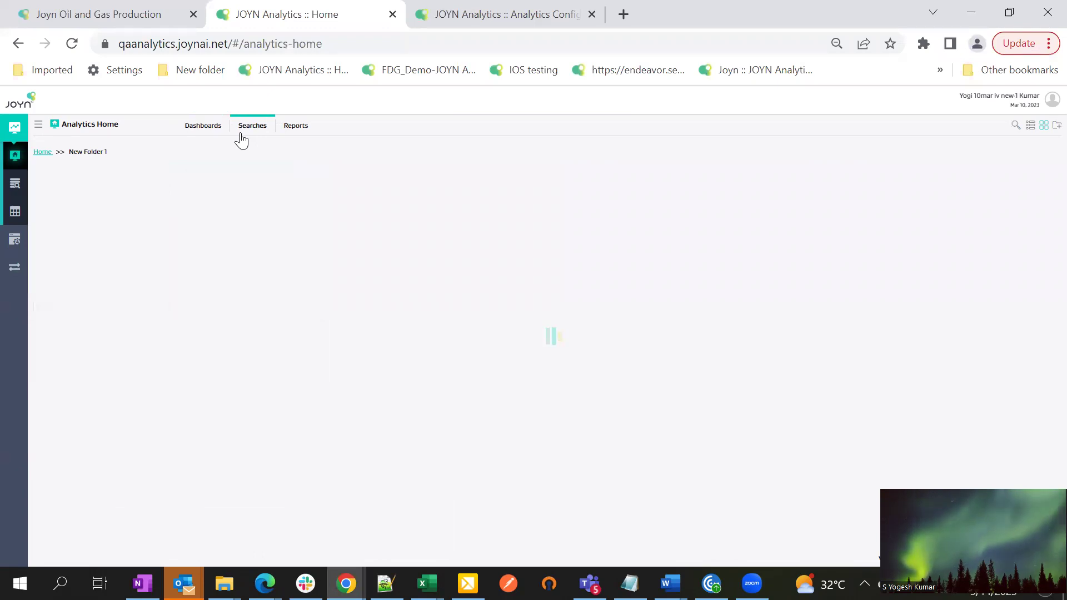
{"action": "left_click", "coordinate": [201, 133]}
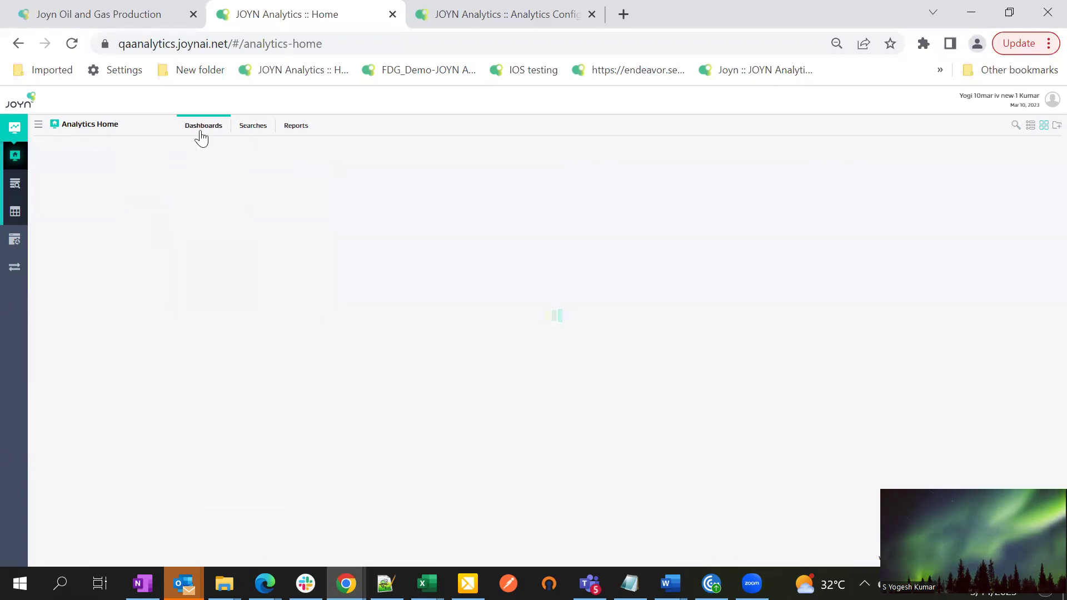
{"action": "left_click", "coordinate": [402, 256]}
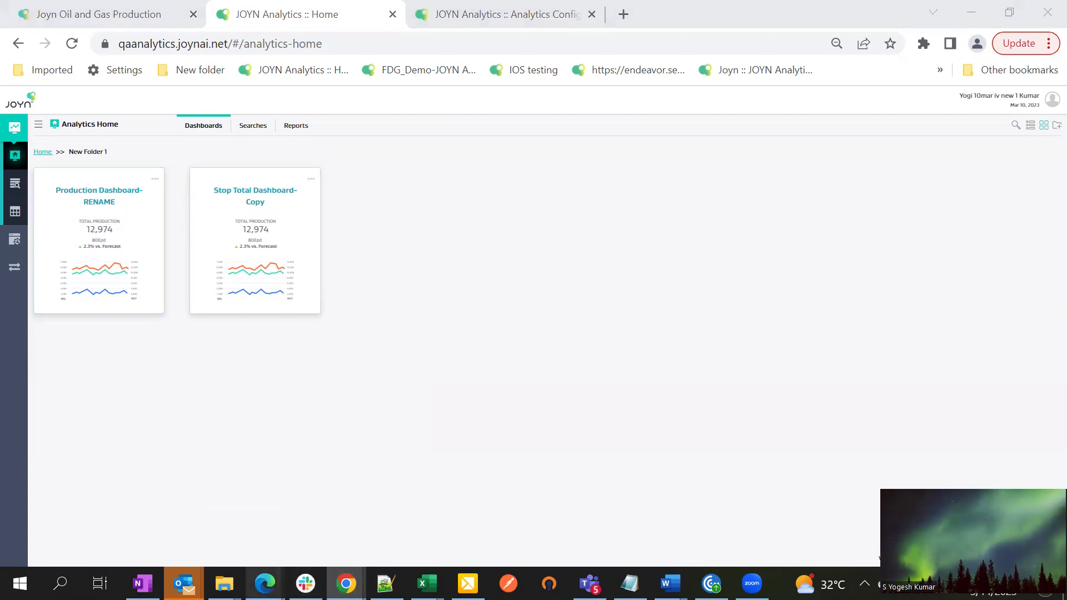
- Switch to the second recipient's Edge window, refresh the dashboards, and check New Folder 1 inside Shared Folder for the renamed dashboard
{"action": "mouse_move", "coordinate": [264, 584]}
{"action": "left_click", "coordinate": [810, 507]}
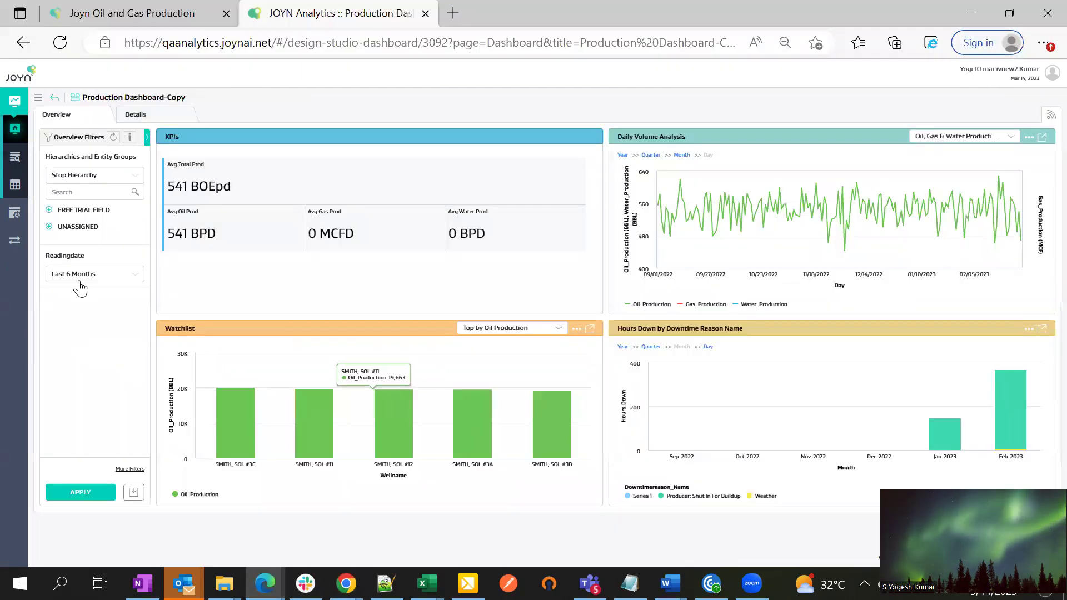
{"action": "left_click", "coordinate": [13, 139]}
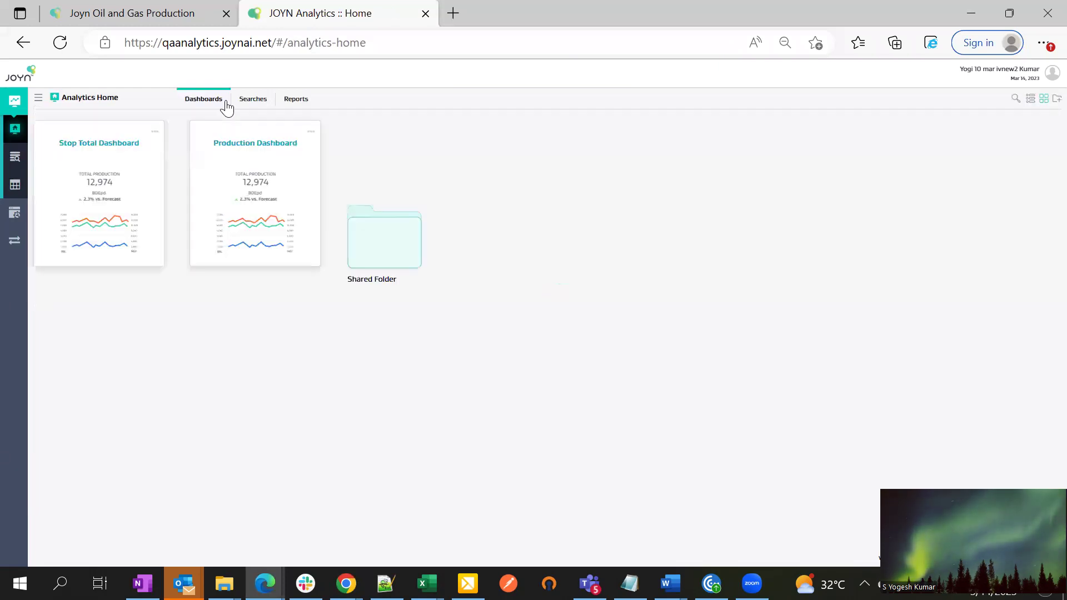
{"action": "left_click", "coordinate": [226, 106]}
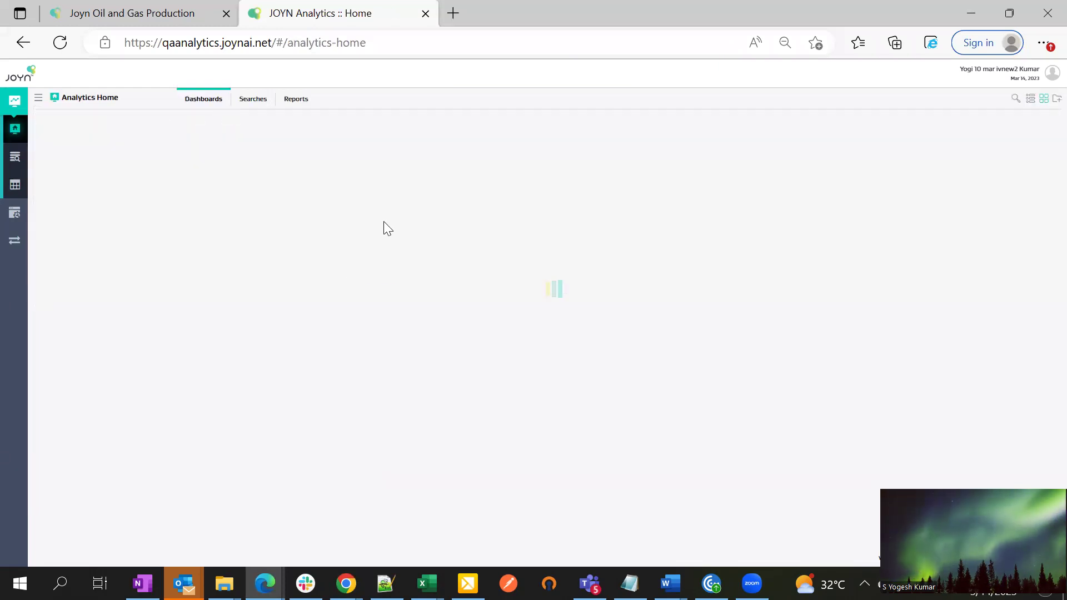
{"action": "left_click", "coordinate": [398, 229]}
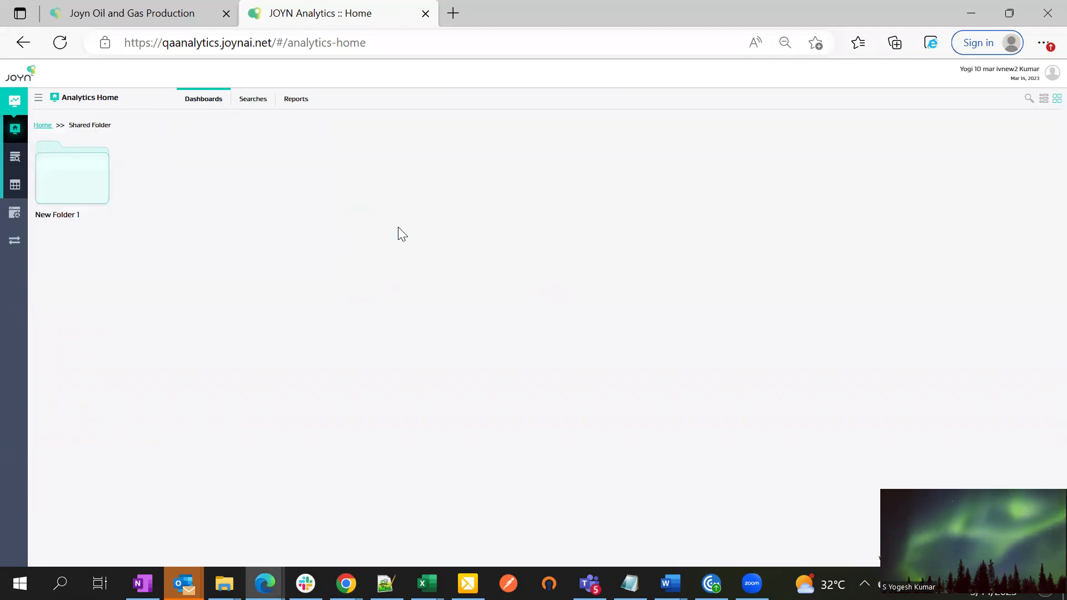
{"action": "left_click", "coordinate": [85, 171]}
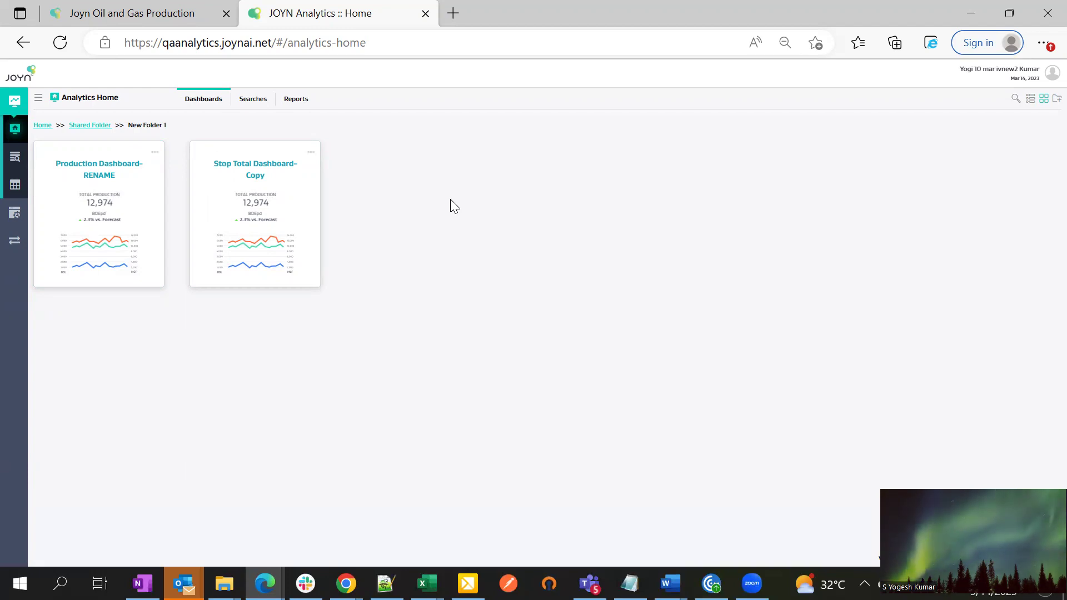
{"action": "left_click", "coordinate": [202, 103]}
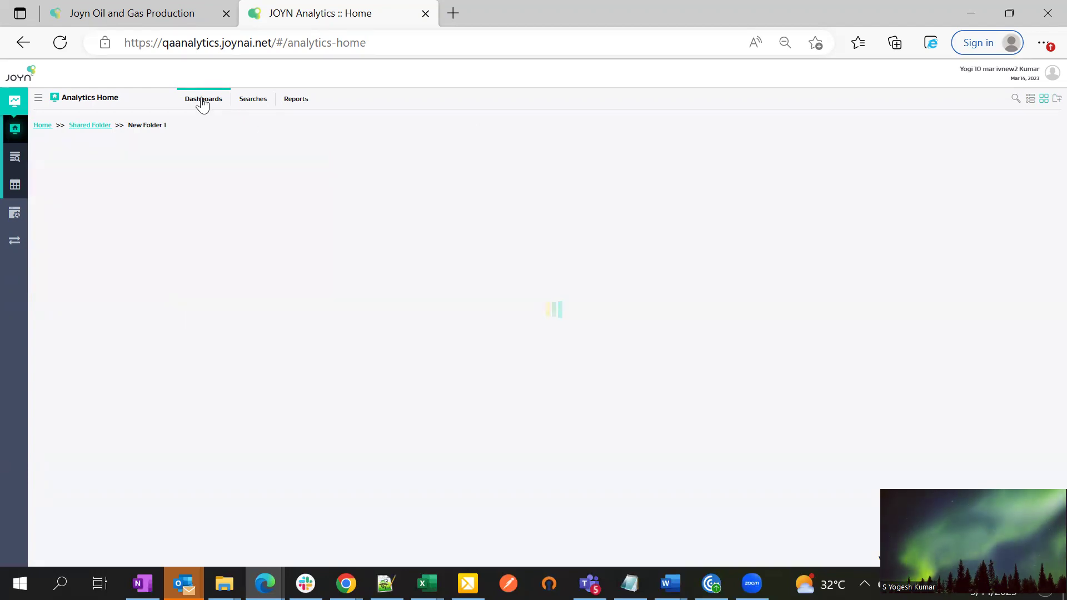